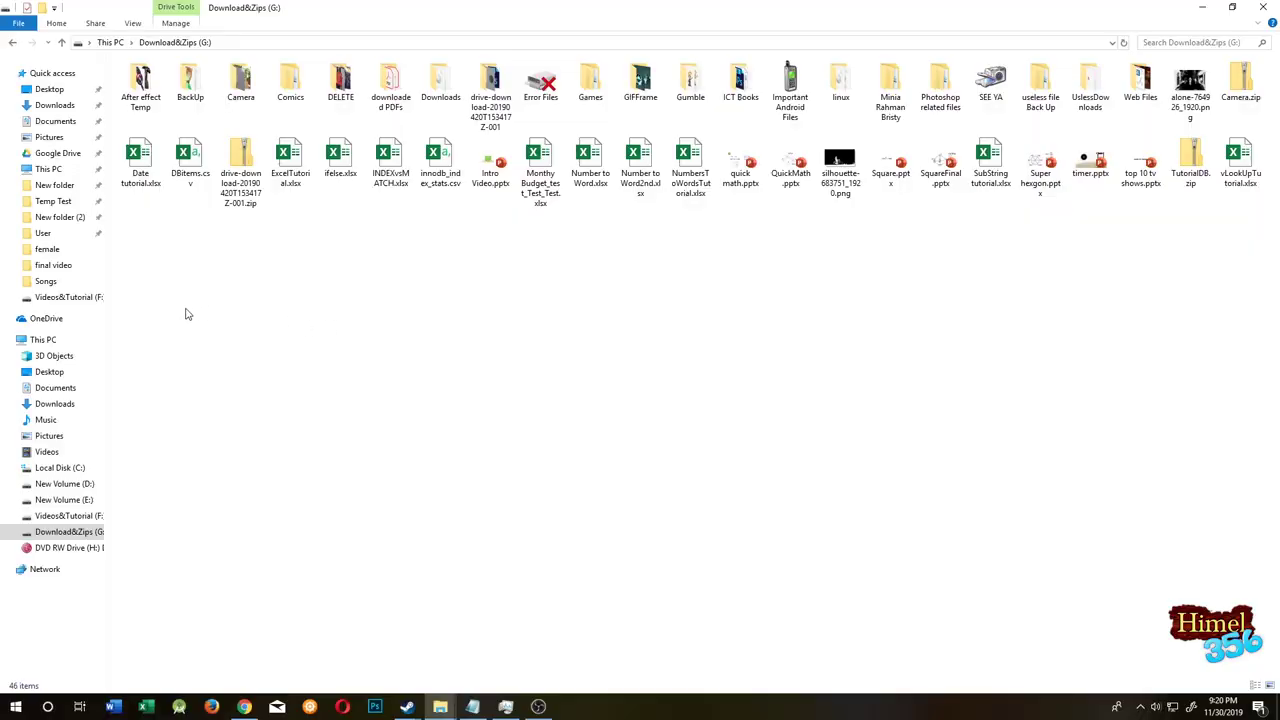
Step: Create a new folder named Delete IT on the Download&Zips (G:) drive
{"action": "left_click", "coordinate": [70, 516]}
{"action": "left_click", "coordinate": [70, 532]}
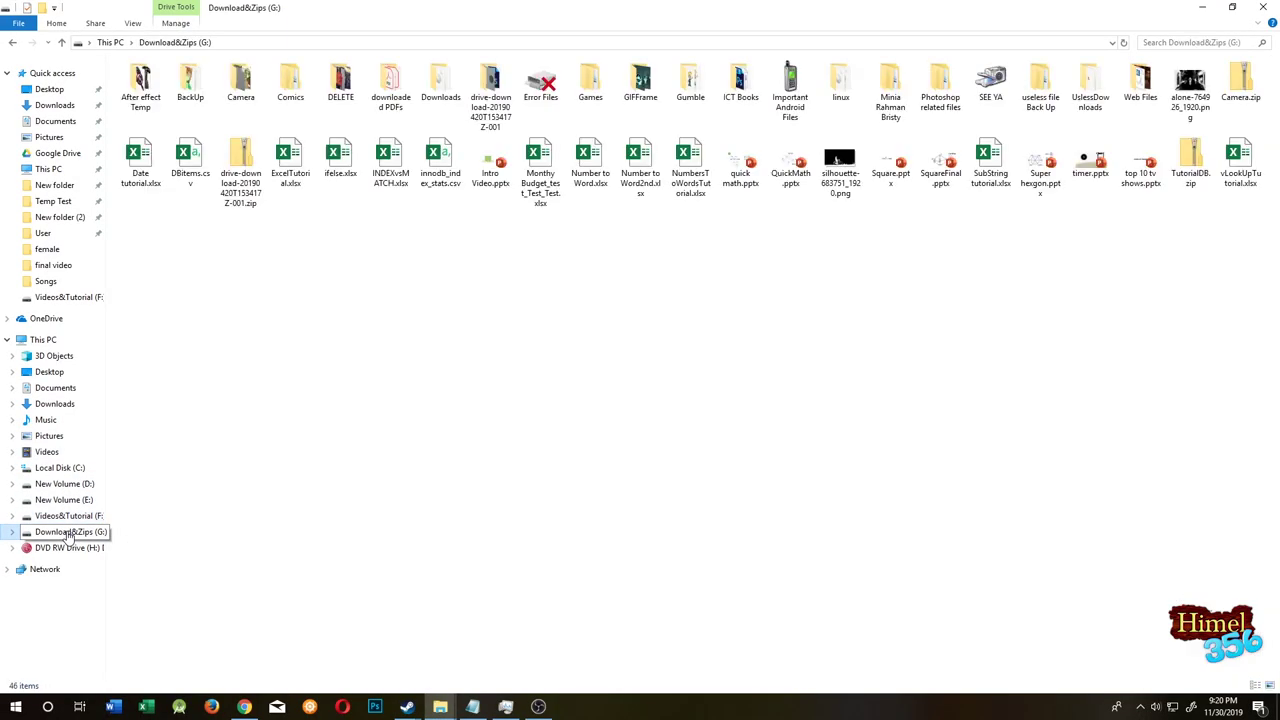
{"action": "right_click", "coordinate": [313, 282]}
{"action": "mouse_move", "coordinate": [434, 455]}
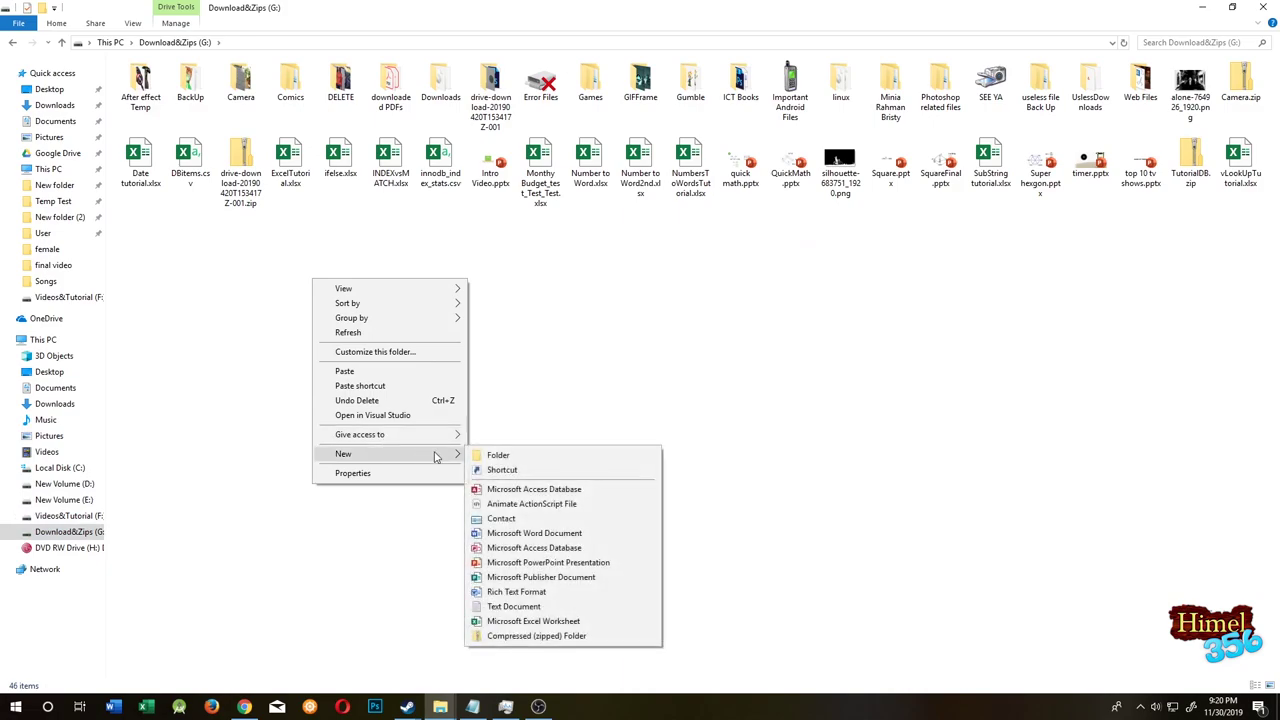
{"action": "left_click", "coordinate": [548, 457]}
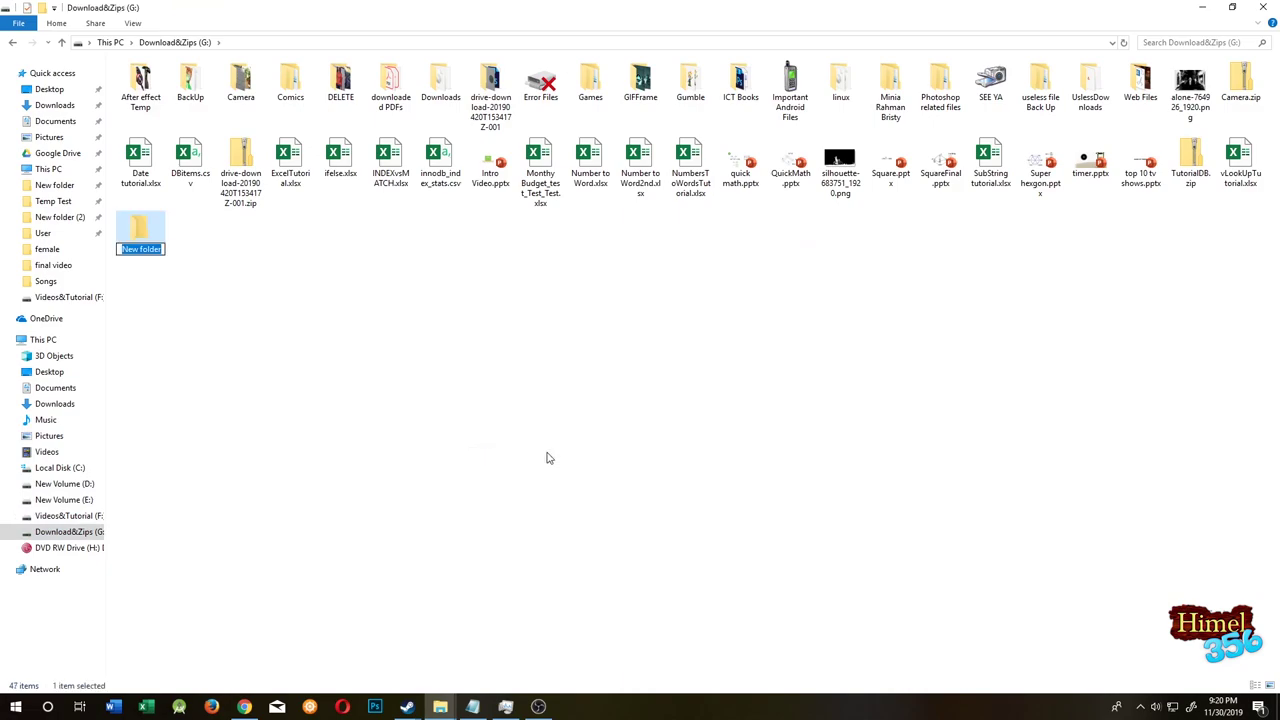
{"action": "type", "text": "Delete IT"}
{"action": "key", "text": "Return"}
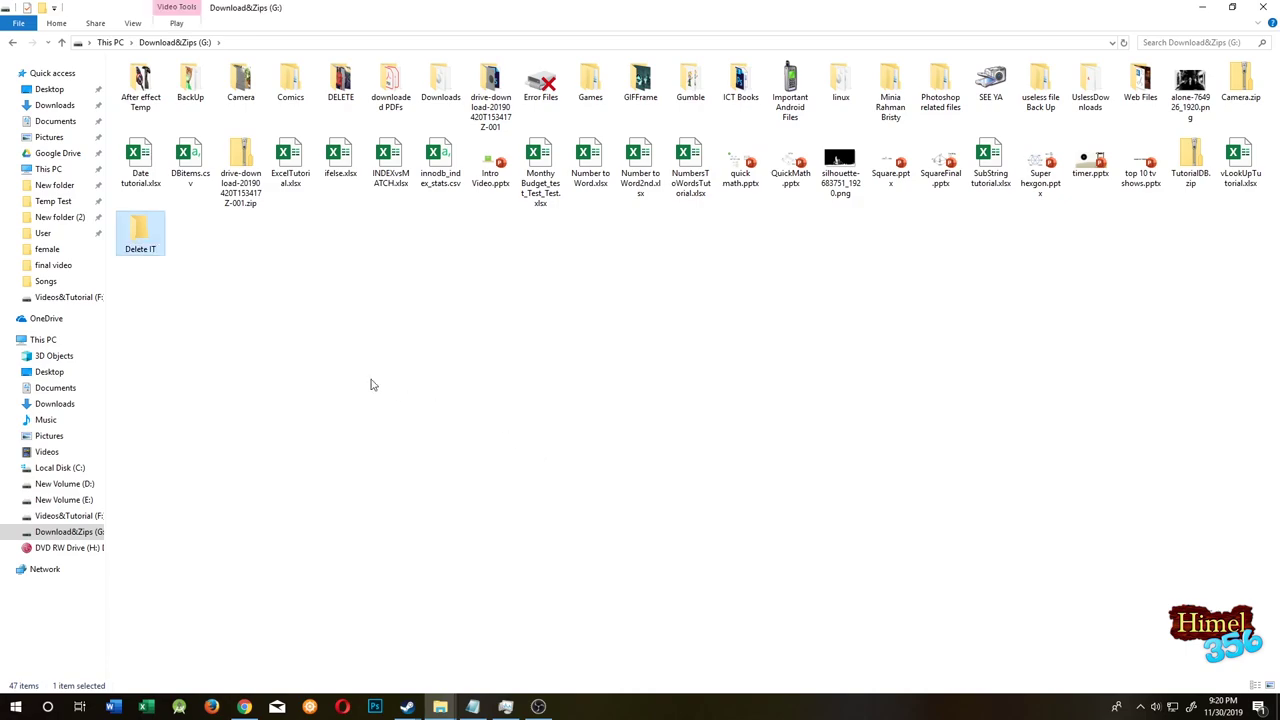
Step: Open the Delete IT folder and paste the two copied video files into it
{"action": "double_click", "coordinate": [152, 247]}
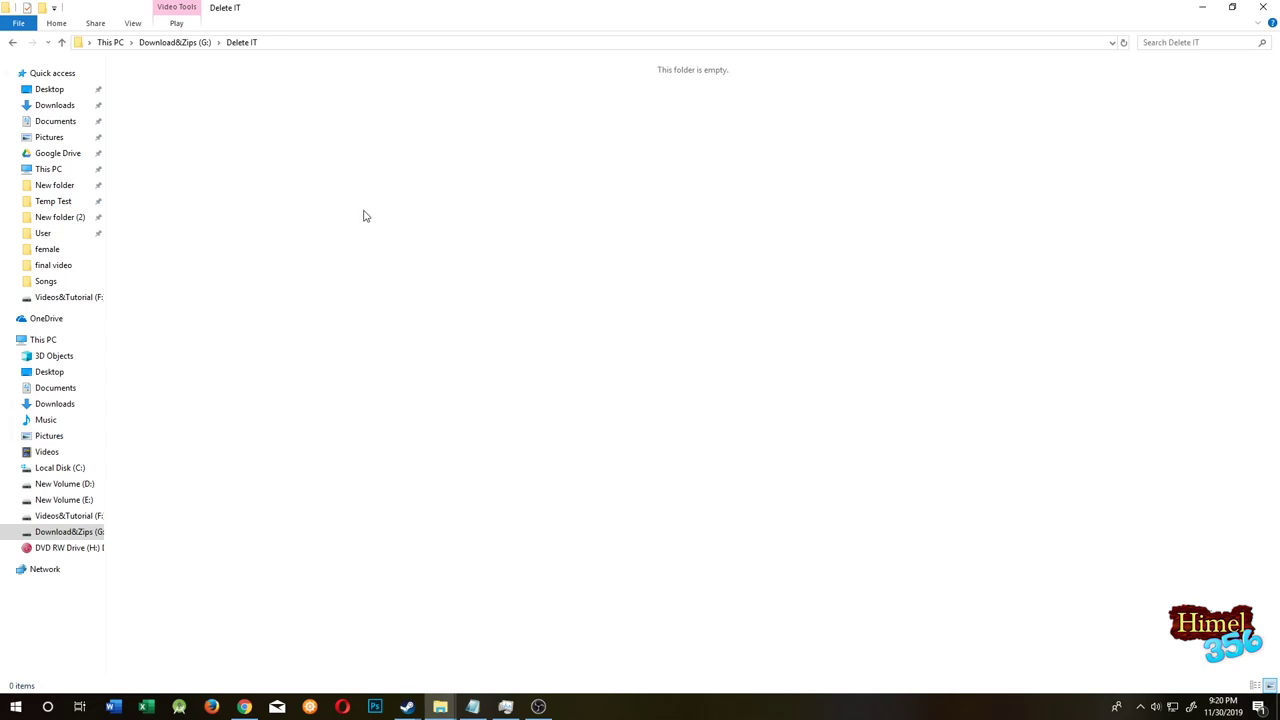
{"action": "right_click", "coordinate": [307, 185]}
{"action": "left_click", "coordinate": [360, 282]}
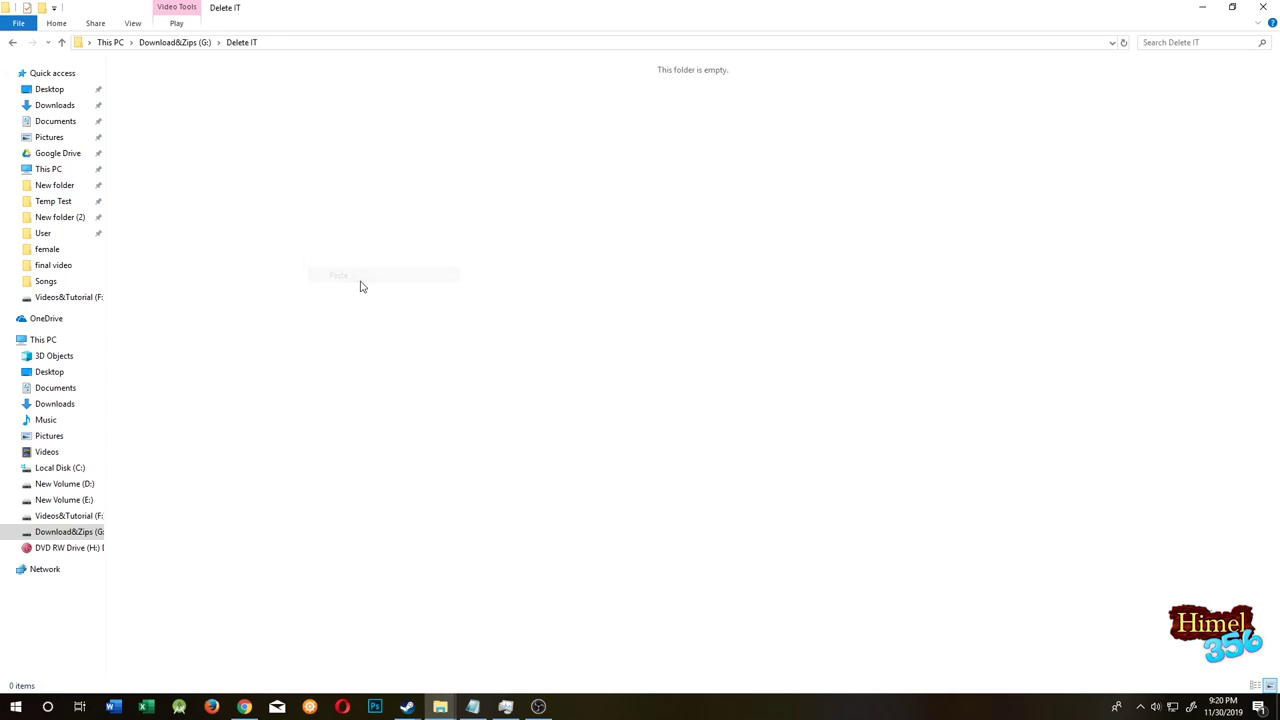
{"action": "left_click", "coordinate": [483, 261]}
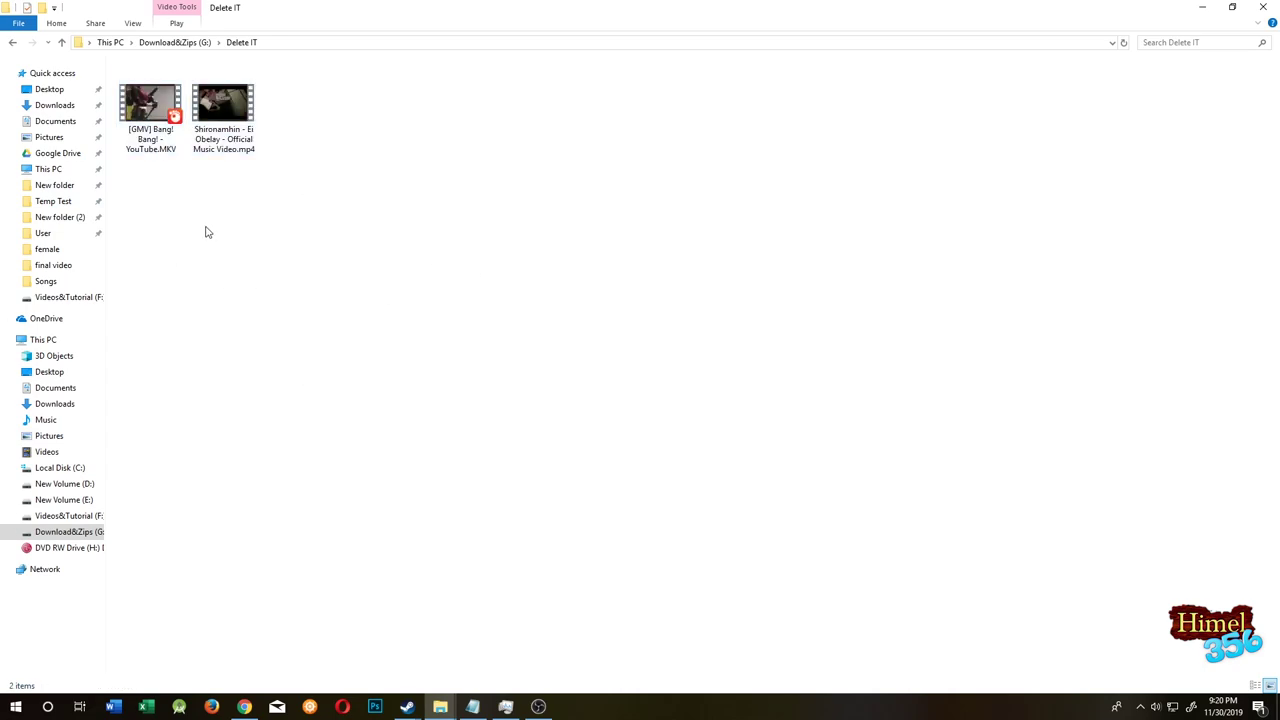
{"action": "left_click", "coordinate": [165, 140]}
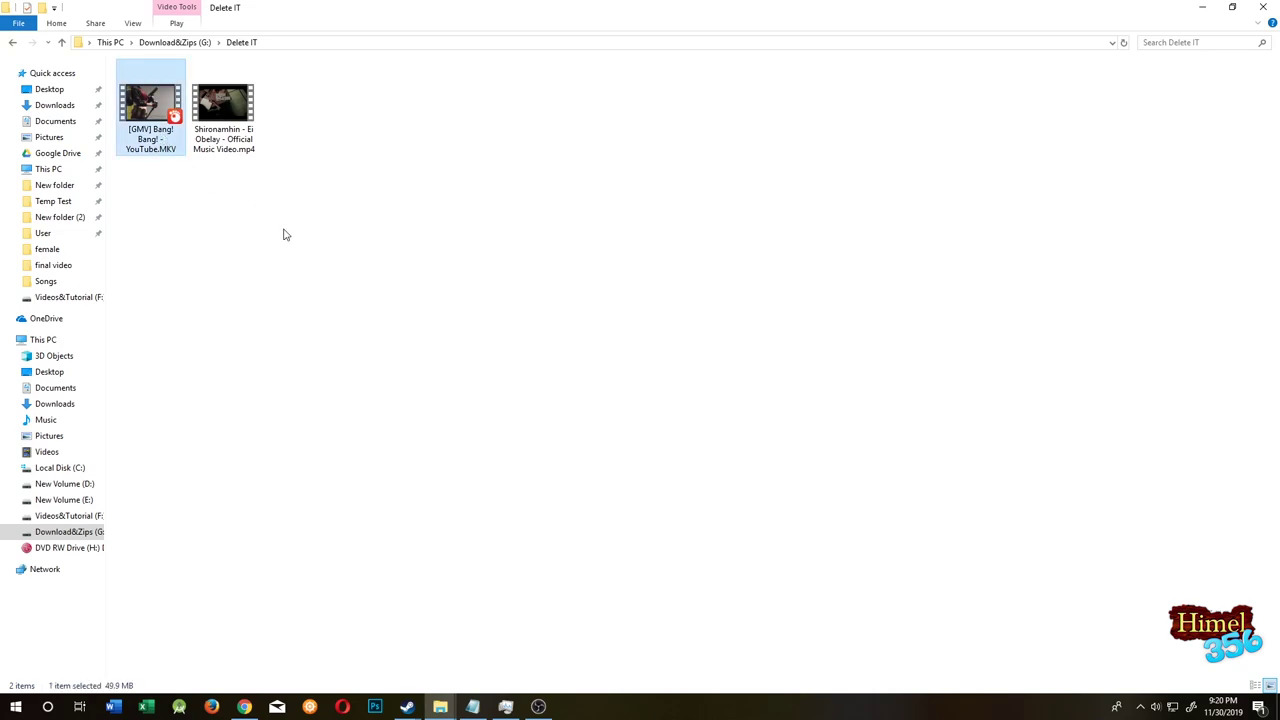
{"action": "left_click", "coordinate": [247, 107]}
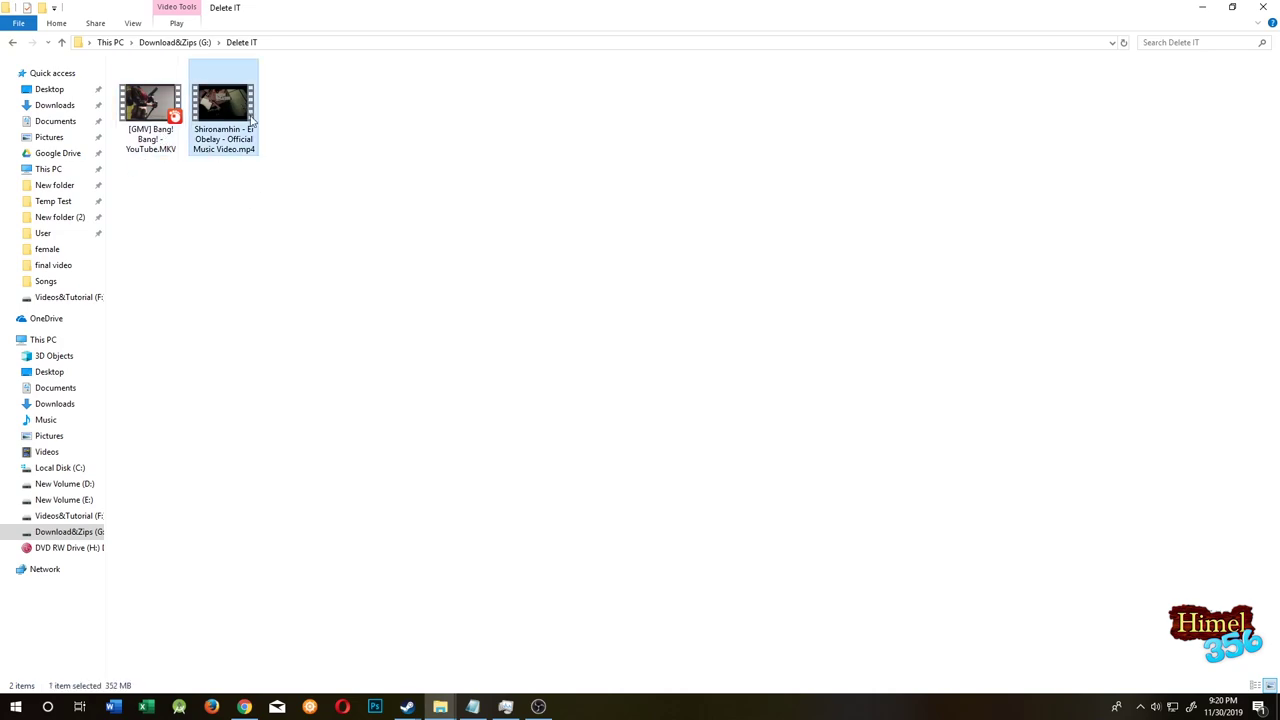
{"action": "left_click", "coordinate": [340, 229]}
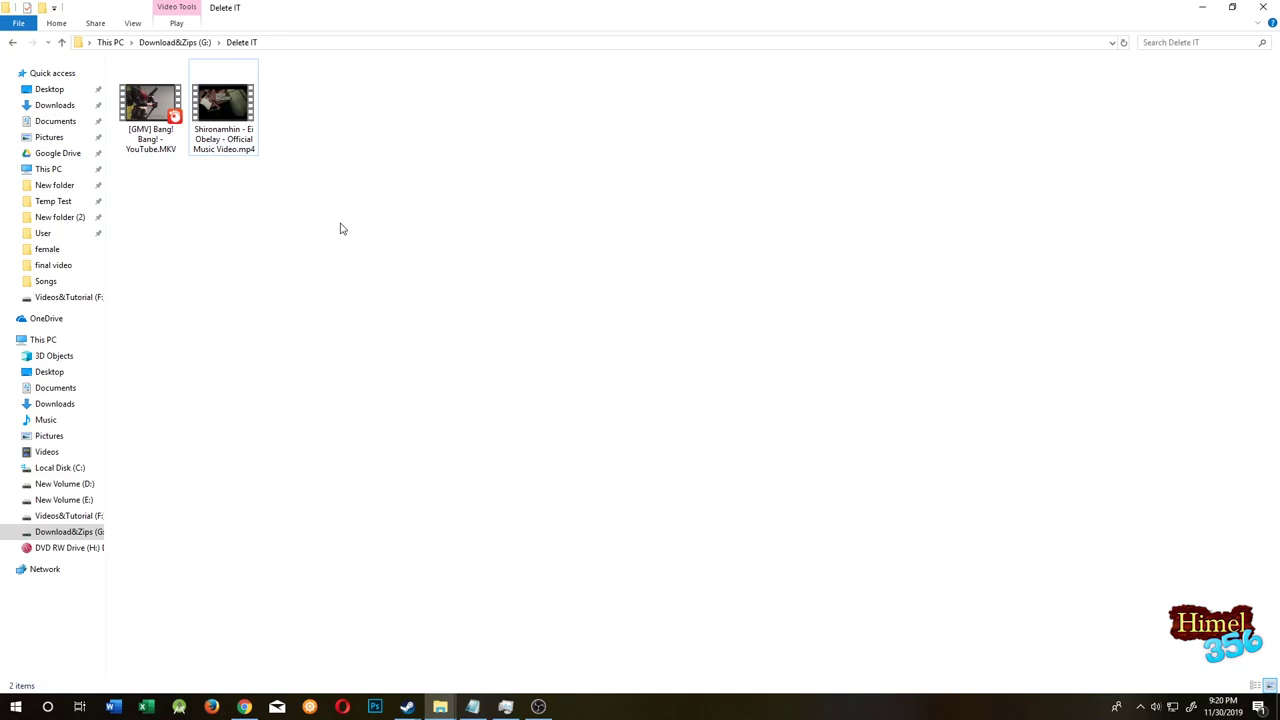
Step: Find and launch VLC media player, placing its window clear of the video files in the folder
{"action": "left_click", "coordinate": [48, 706]}
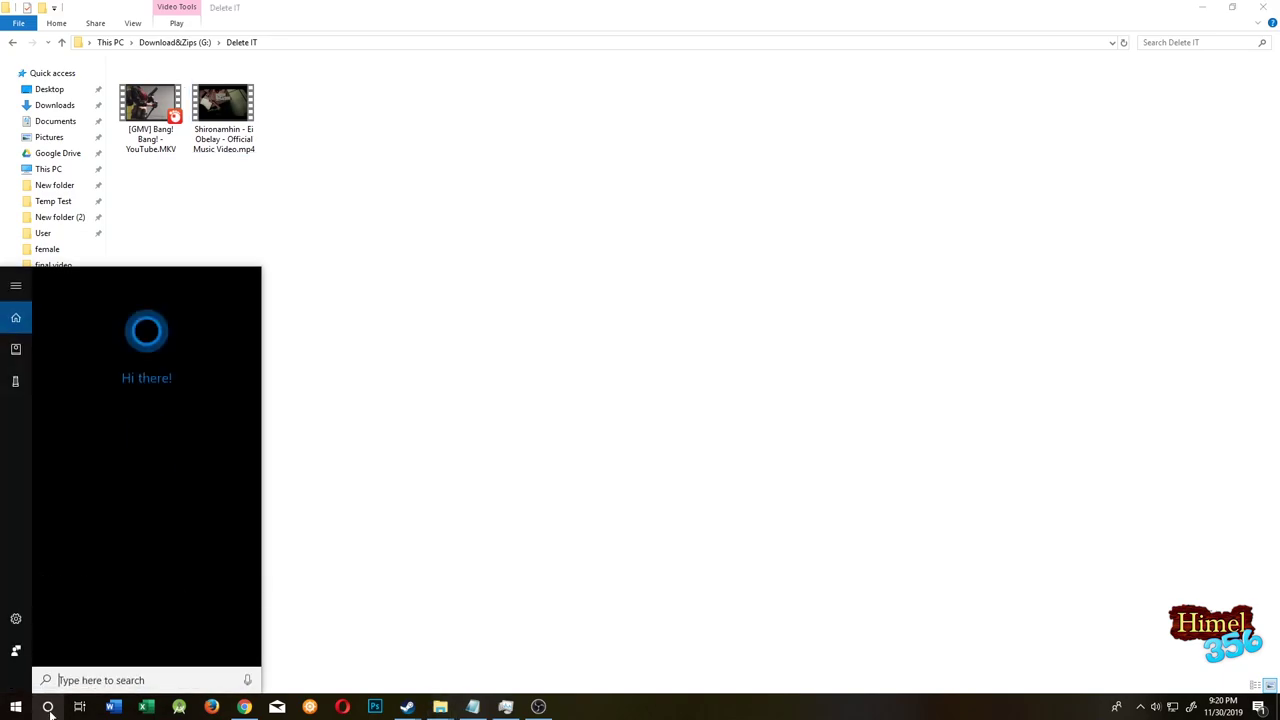
{"action": "type", "text": "vlc"}
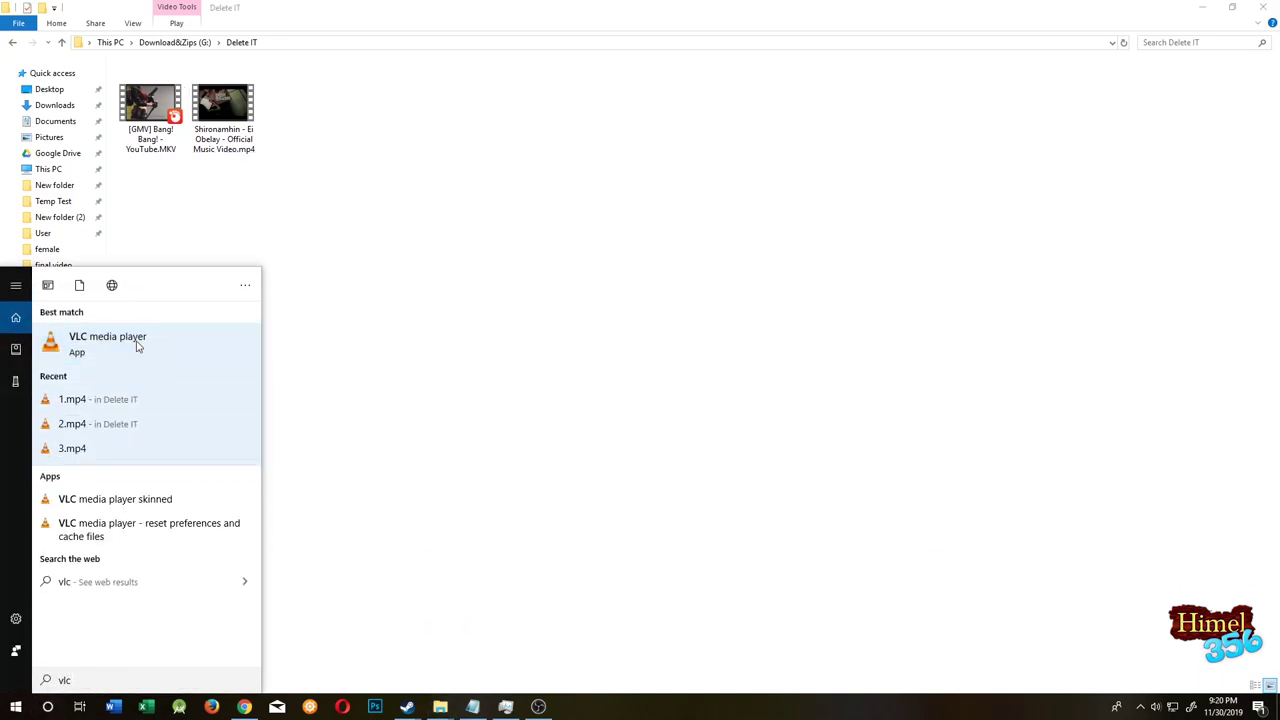
{"action": "left_click", "coordinate": [137, 345]}
{"action": "left_click_drag", "start_coordinate": [131, 20], "coordinate": [505, 117]}
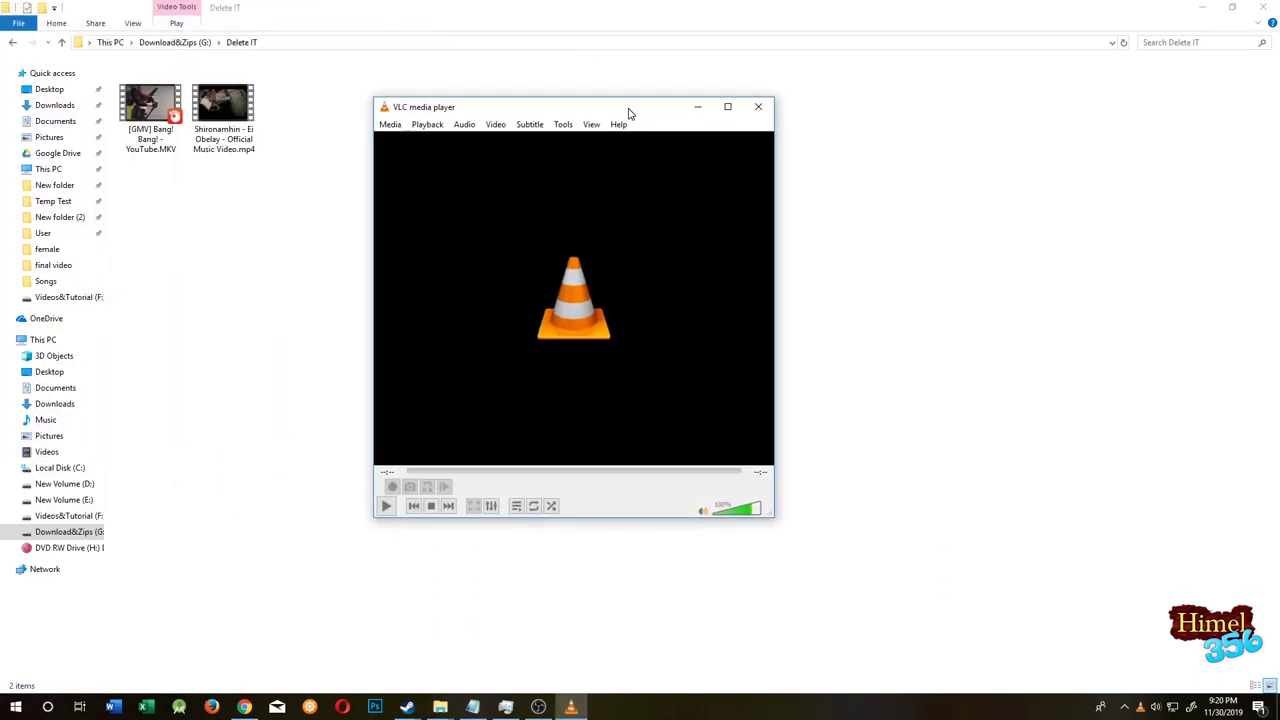
Step: Add both videos from the Delete IT folder to VLC's Open Media file list using Open Multiple Files
{"action": "left_click", "coordinate": [391, 124]}
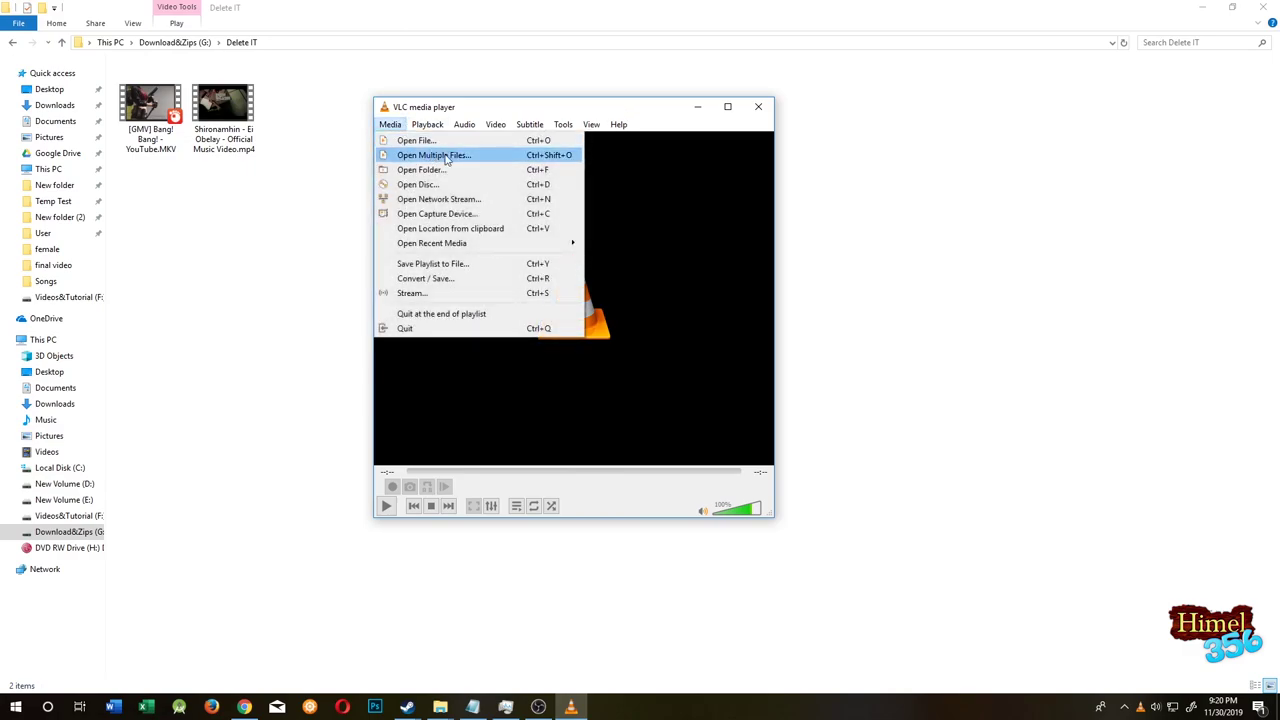
{"action": "left_click", "coordinate": [446, 157]}
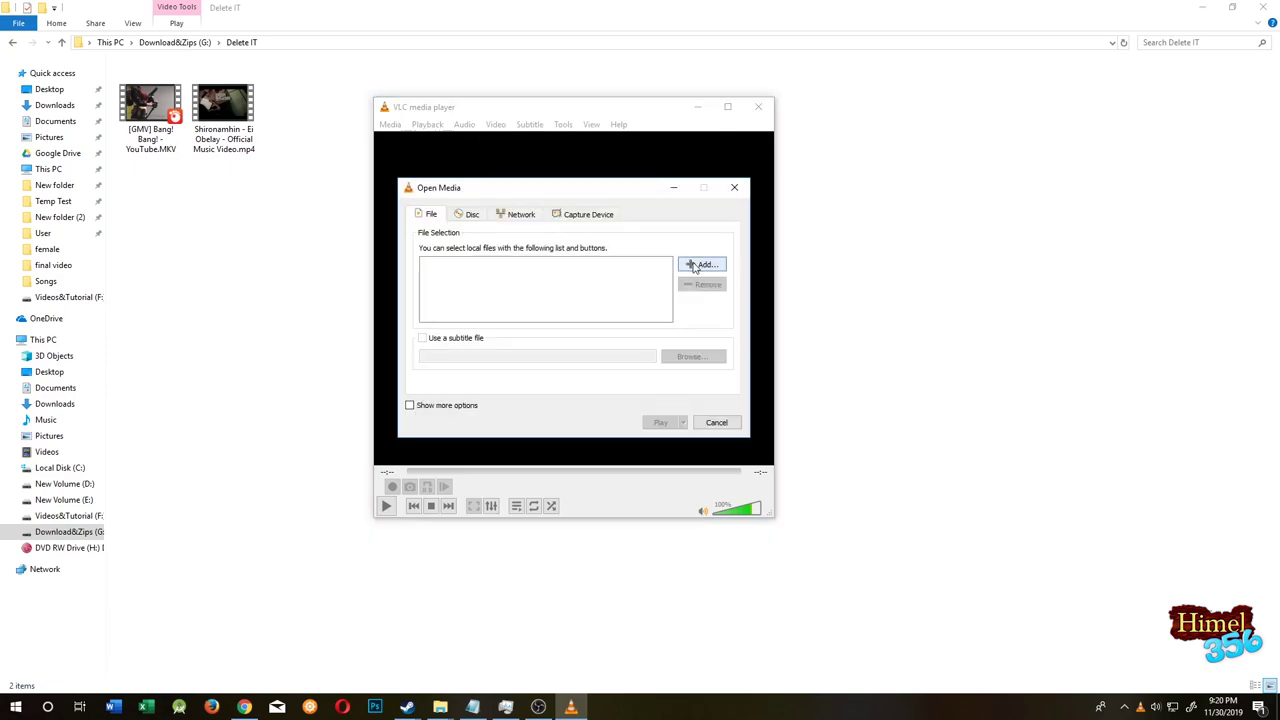
{"action": "left_click", "coordinate": [694, 265]}
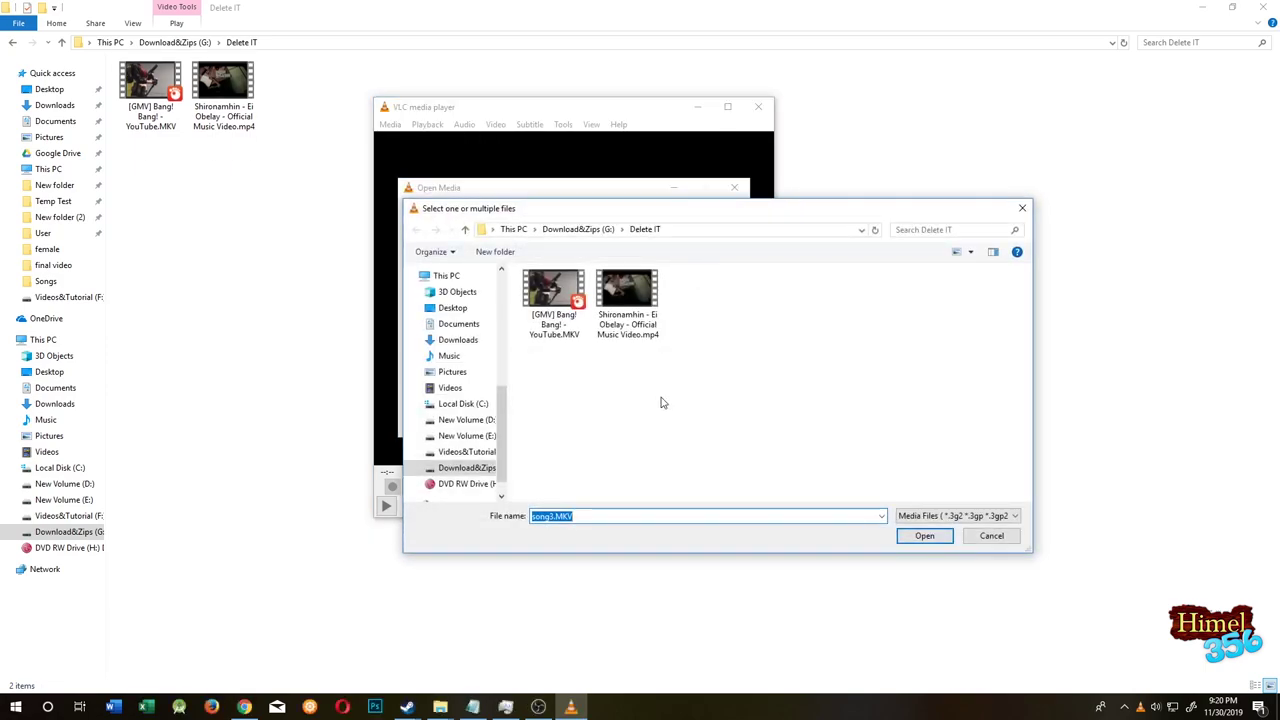
{"action": "left_click", "coordinate": [547, 330]}
{"action": "left_click", "coordinate": [627, 300], "text": "ctrl"}
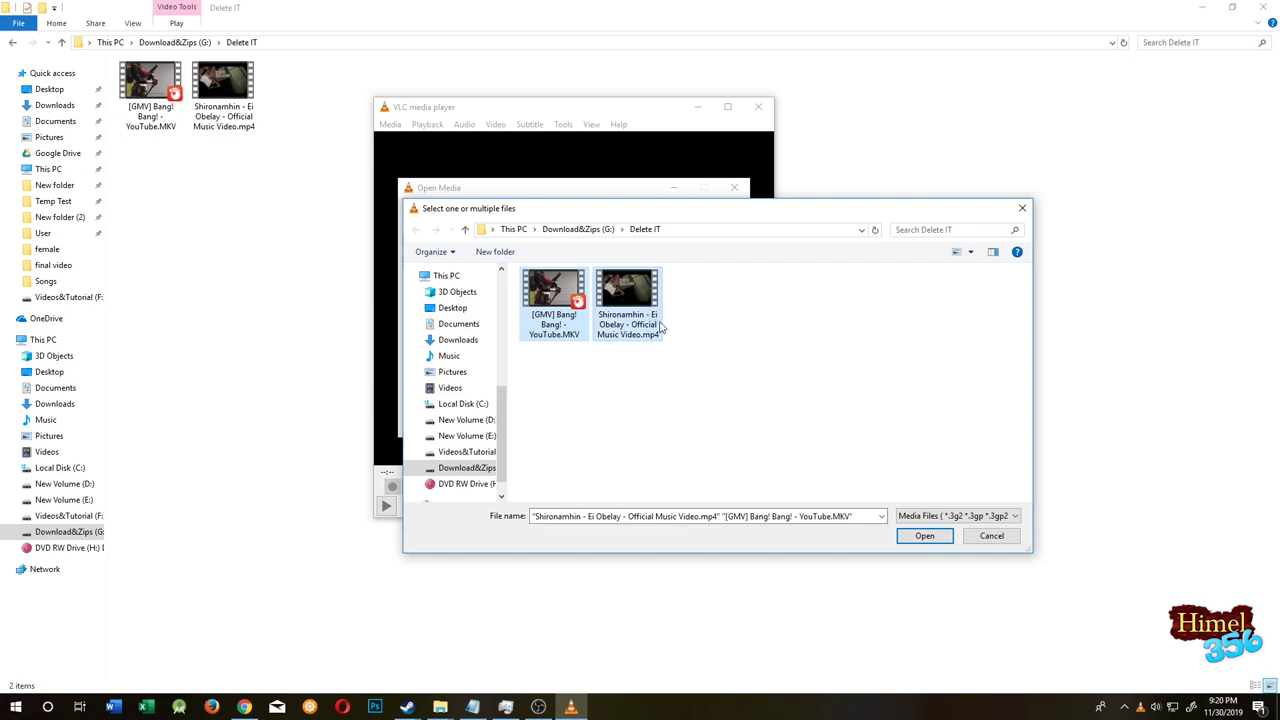
{"action": "left_click", "coordinate": [924, 536]}
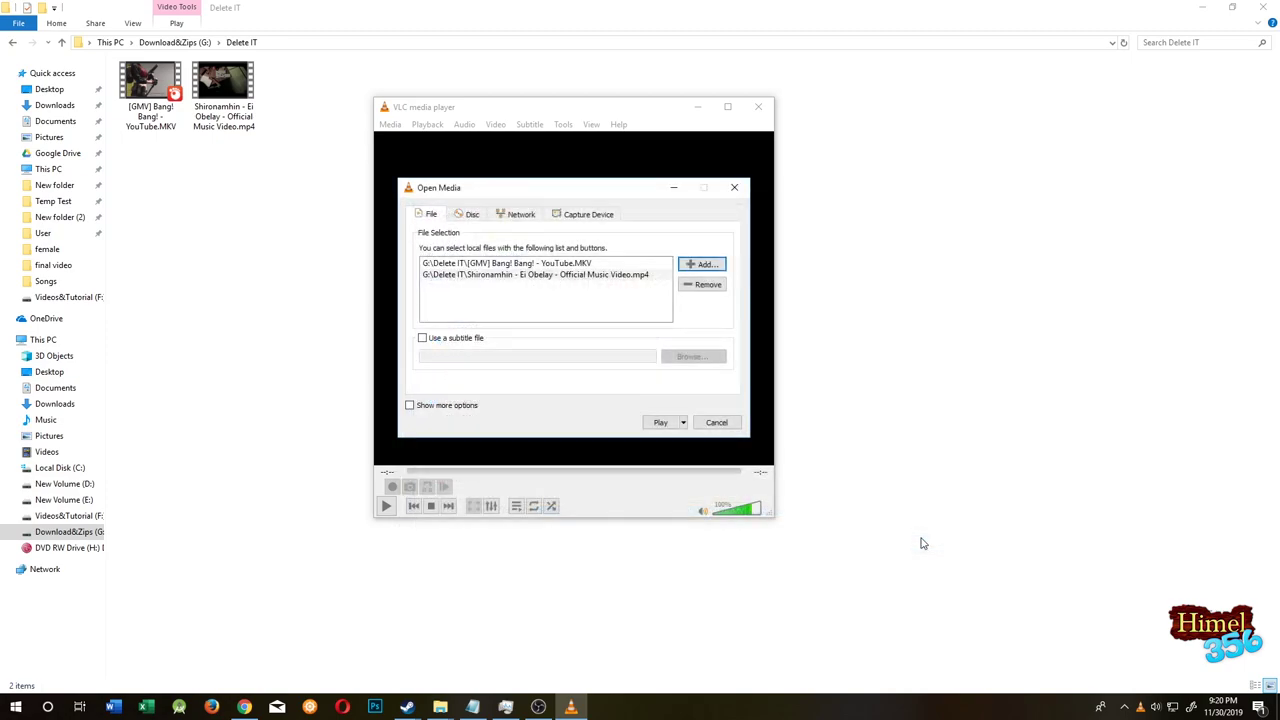
Step: Convert both videos with the Video for MPEG4 1080p TV/device profile, appending '-converted' to the filenames
{"action": "left_click", "coordinate": [684, 423]}
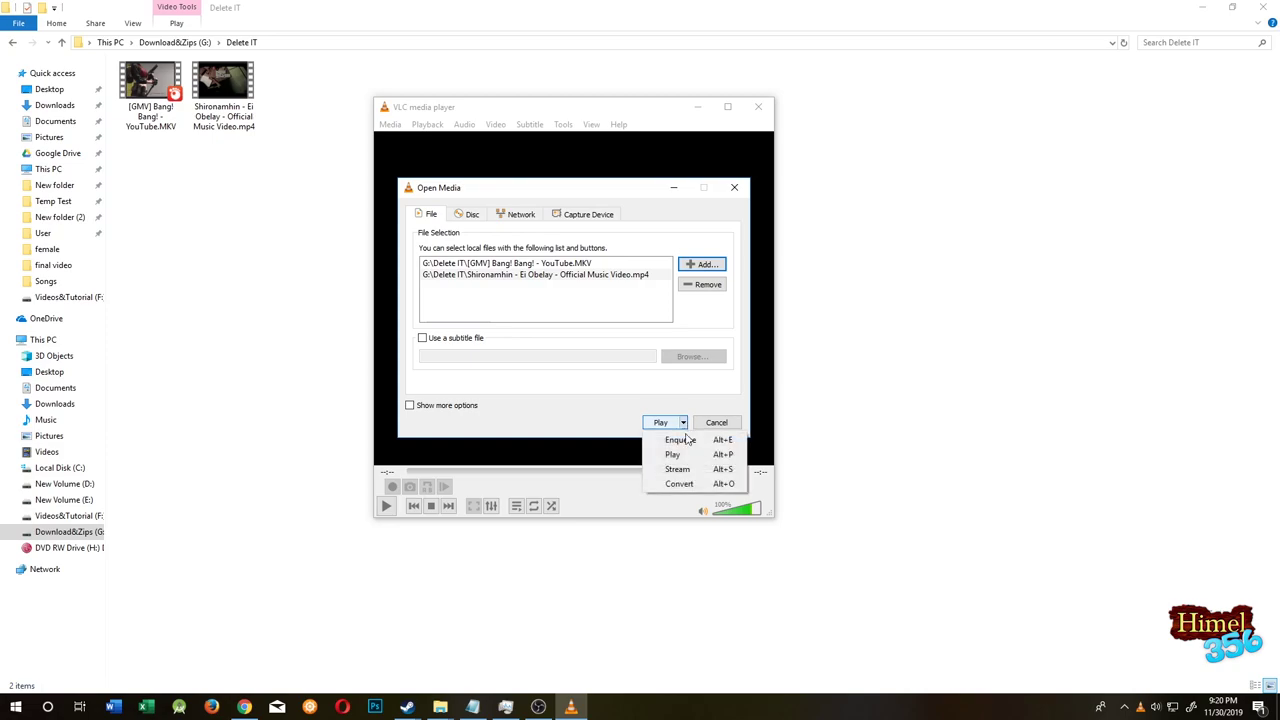
{"action": "left_click", "coordinate": [679, 484]}
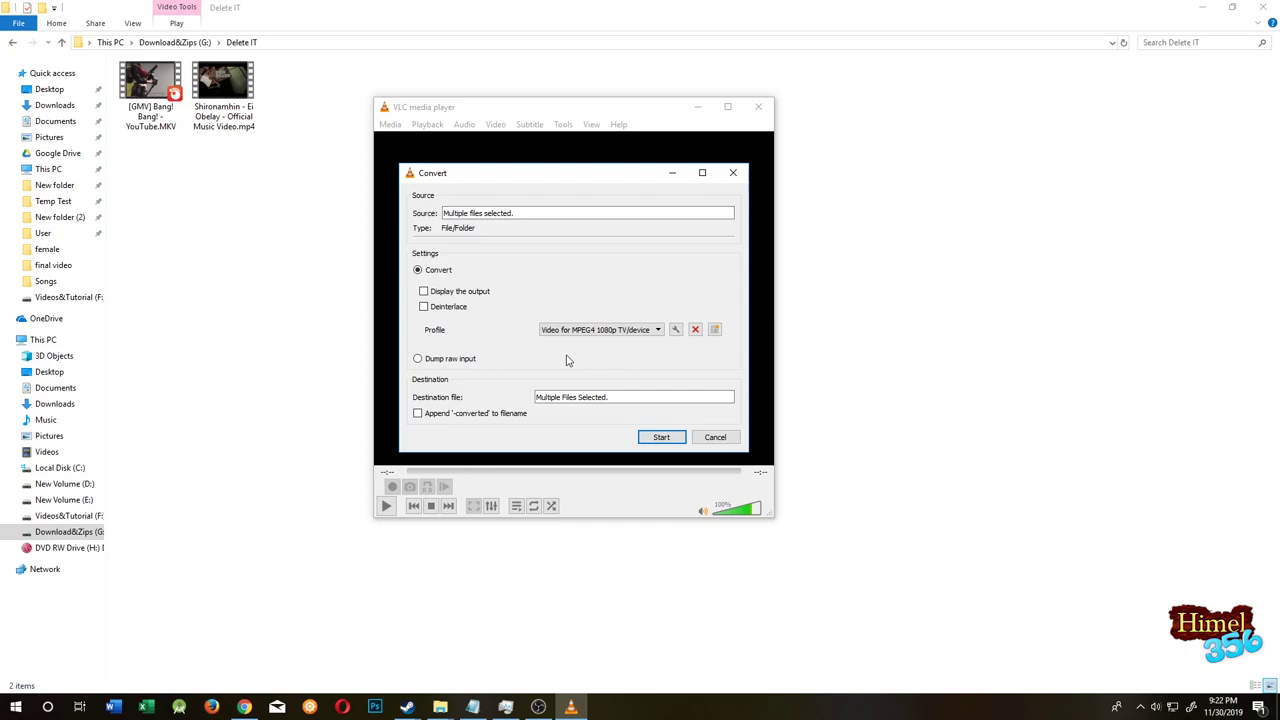
{"action": "left_click", "coordinate": [651, 330]}
{"action": "scroll", "coordinate": [659, 346], "scroll_direction": "up", "scroll_amount": 3}
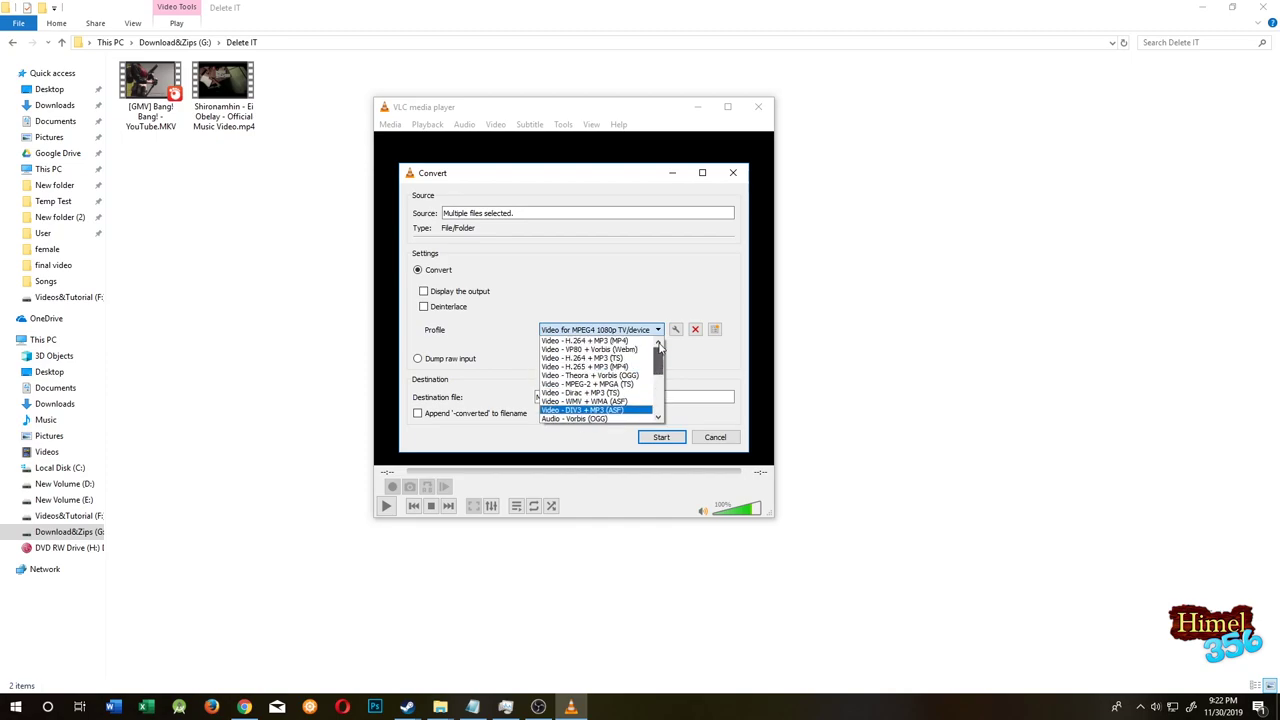
{"action": "scroll", "coordinate": [659, 346], "scroll_direction": "down", "scroll_amount": 5}
{"action": "key", "text": "Escape"}
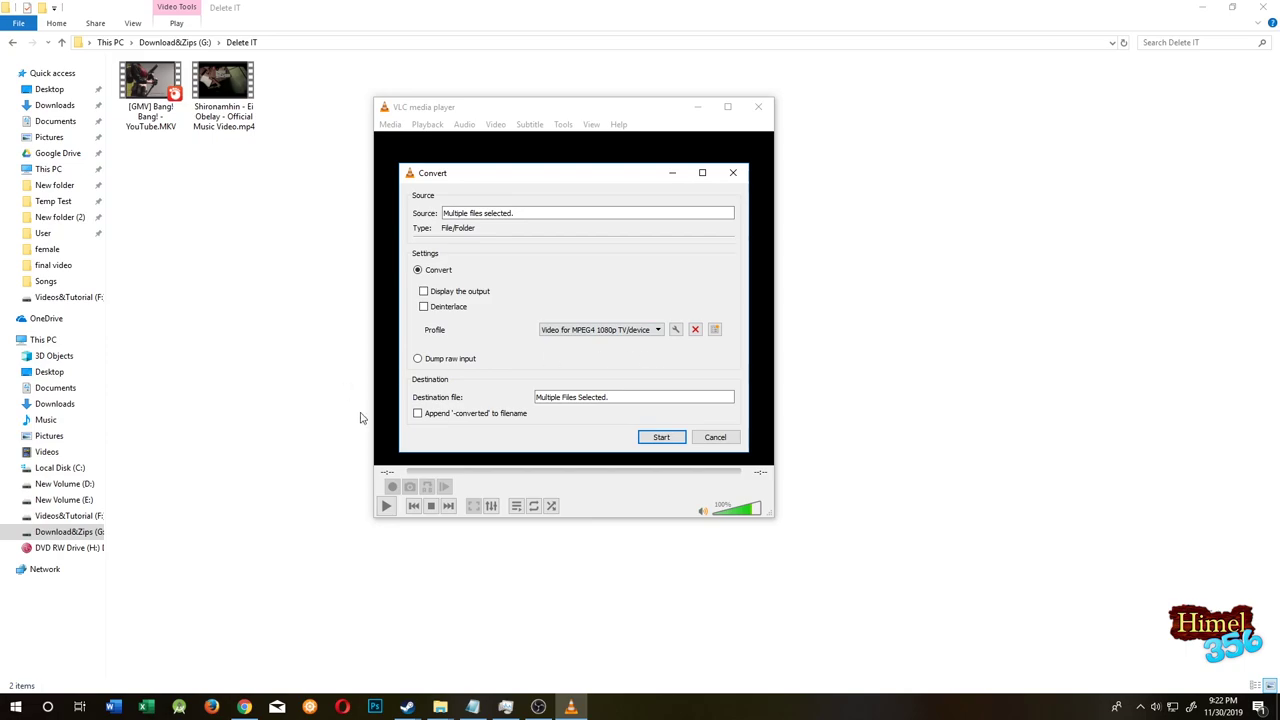
{"action": "left_click", "coordinate": [418, 414]}
{"action": "left_click", "coordinate": [662, 437]}
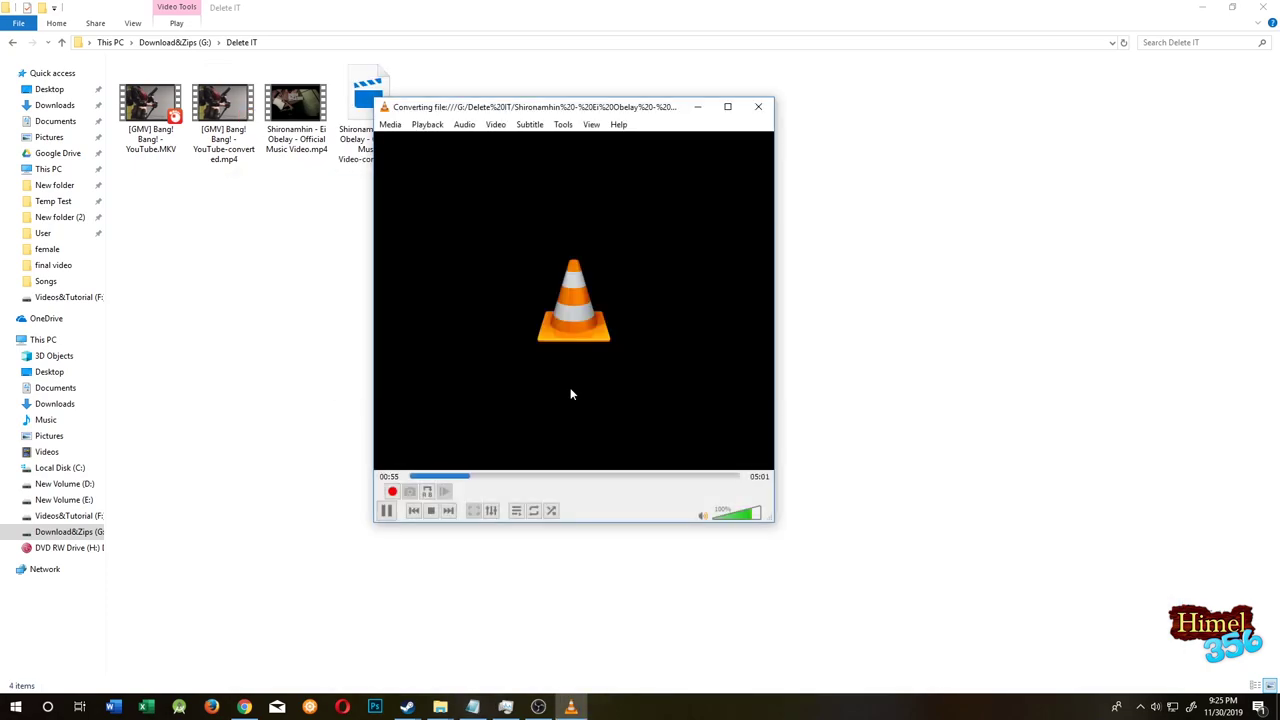
Step: Close VLC media player once both conversions have finished
{"action": "left_click", "coordinate": [390, 124]}
{"action": "left_click", "coordinate": [517, 187]}
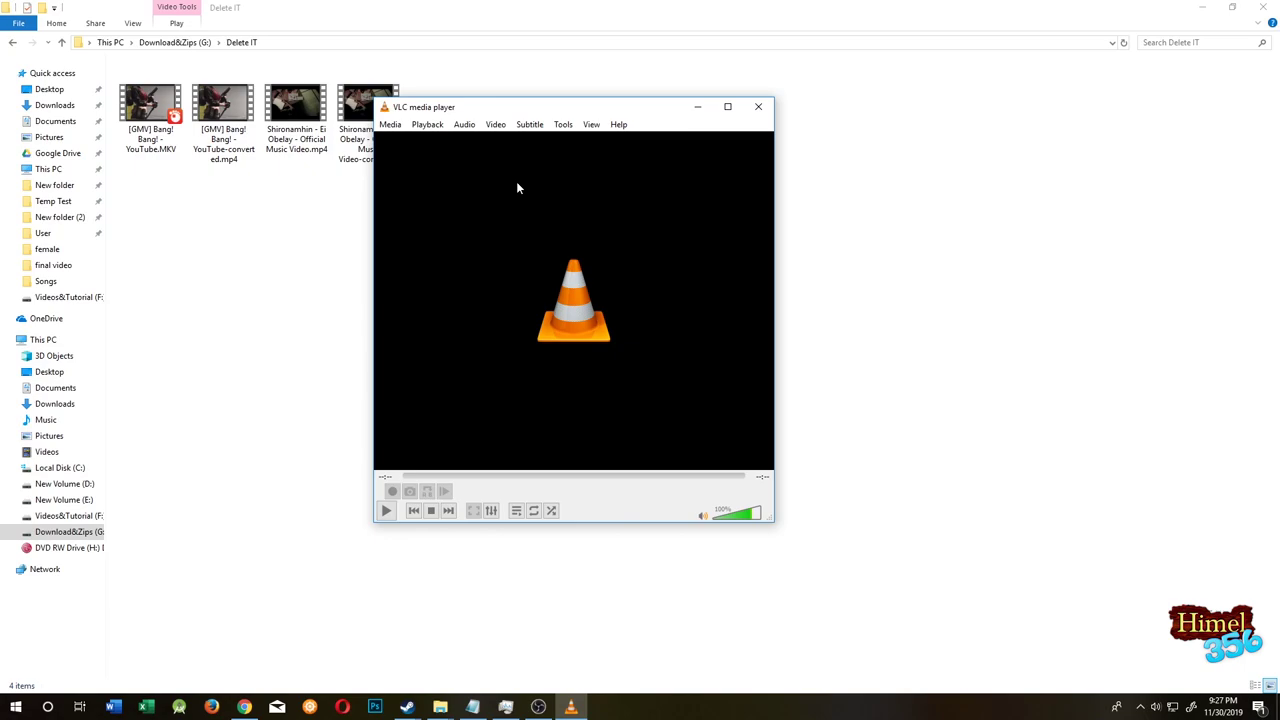
{"action": "left_click", "coordinate": [758, 106]}
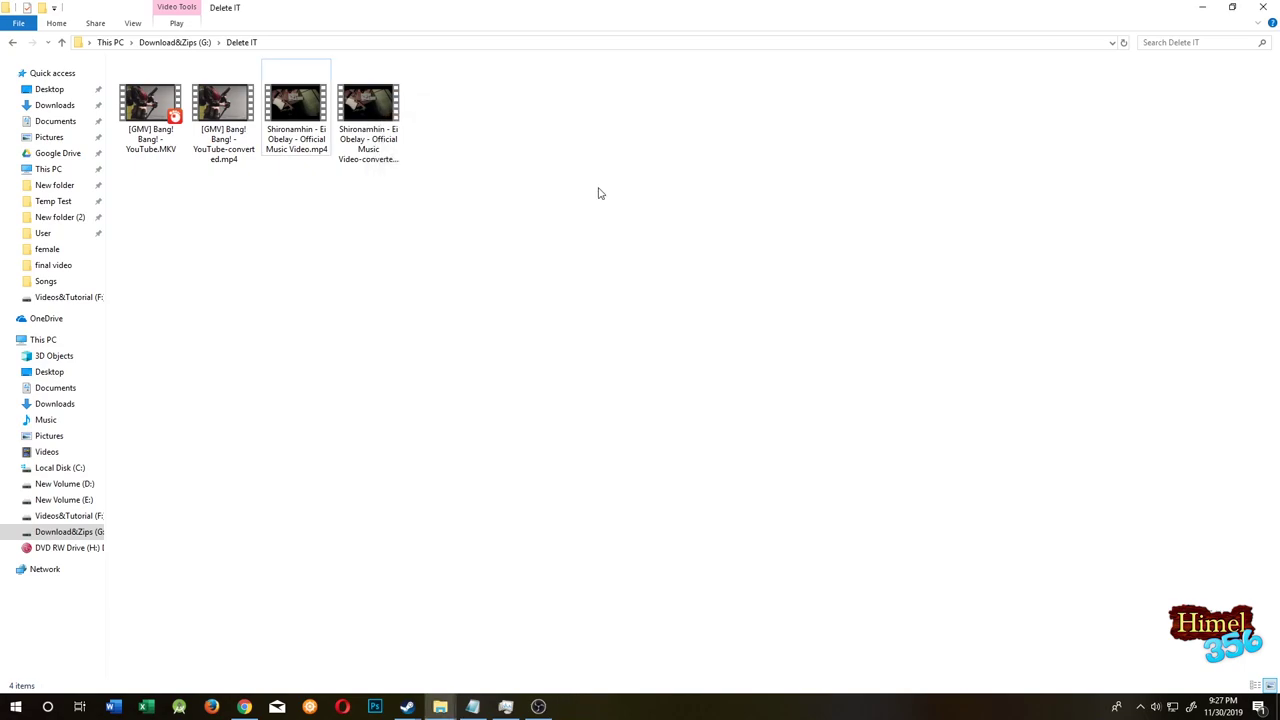
Step: Delete the two original unconverted videos from the Delete IT folder
{"action": "left_click", "coordinate": [160, 115]}
{"action": "left_click", "coordinate": [224, 120]}
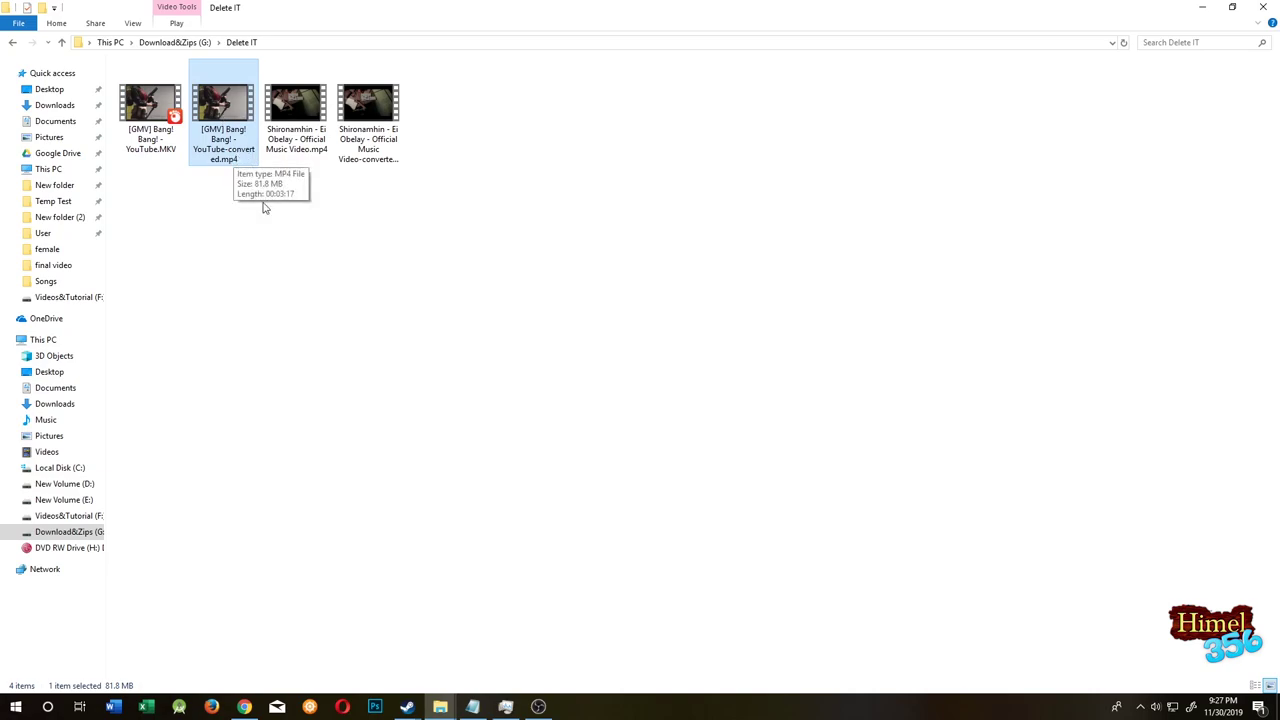
{"action": "left_click", "coordinate": [150, 125]}
{"action": "left_click", "coordinate": [296, 120]}
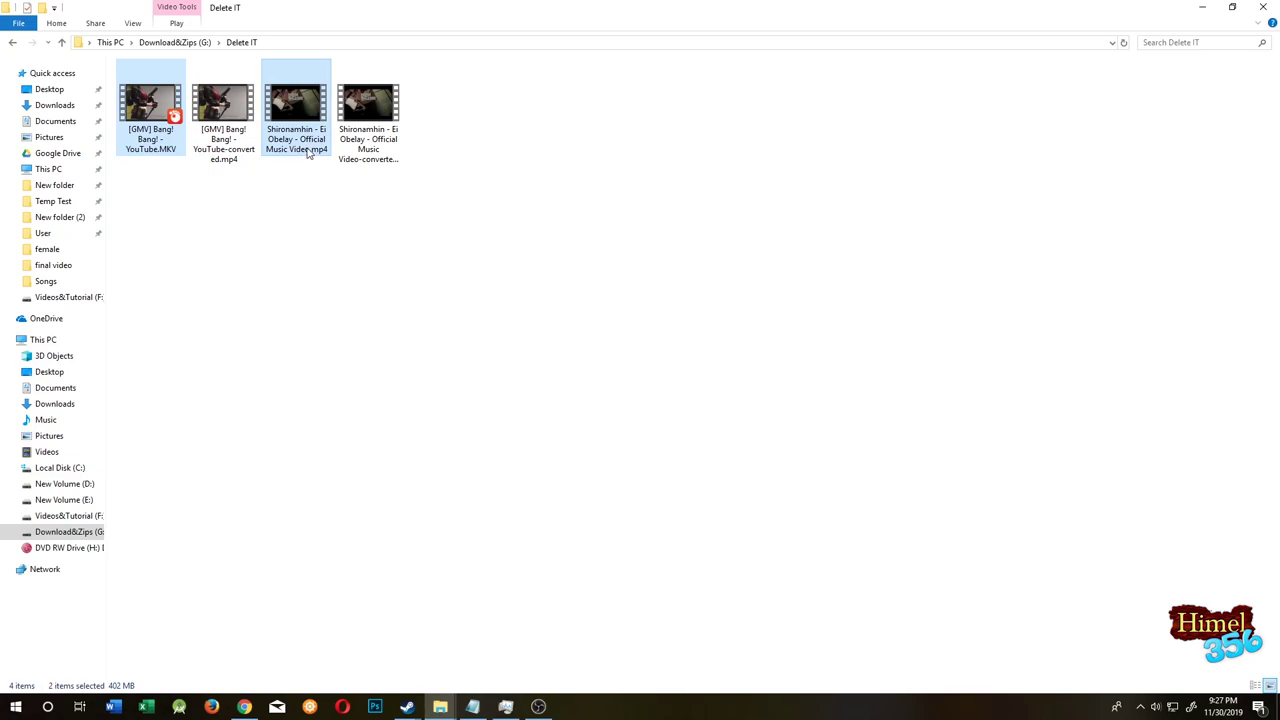
{"action": "key", "text": "Delete"}
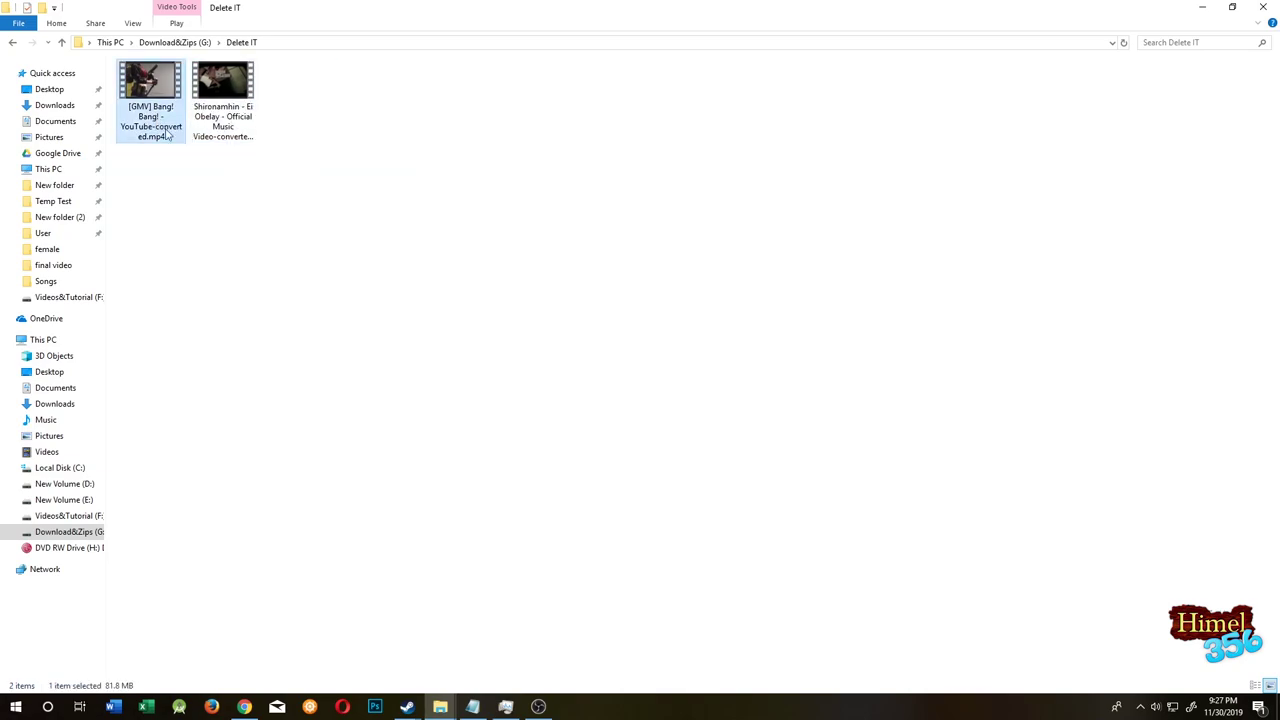
Step: Rename the converted Bang! Bang! video to 1.mp4 and the converted Shironamhin video to 2.mp4
{"action": "right_click", "coordinate": [150, 117]}
{"action": "left_click", "coordinate": [214, 422]}
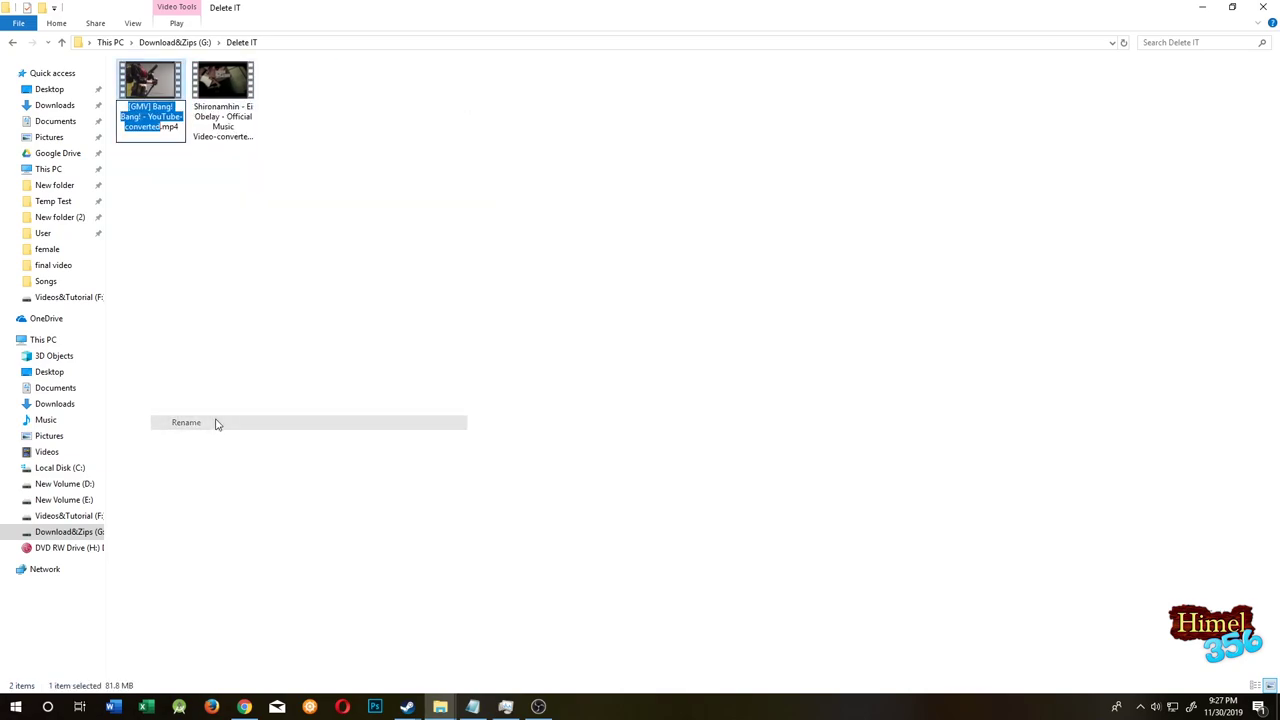
{"action": "type", "text": "1"}
{"action": "key", "text": "Return"}
{"action": "right_click", "coordinate": [241, 76]}
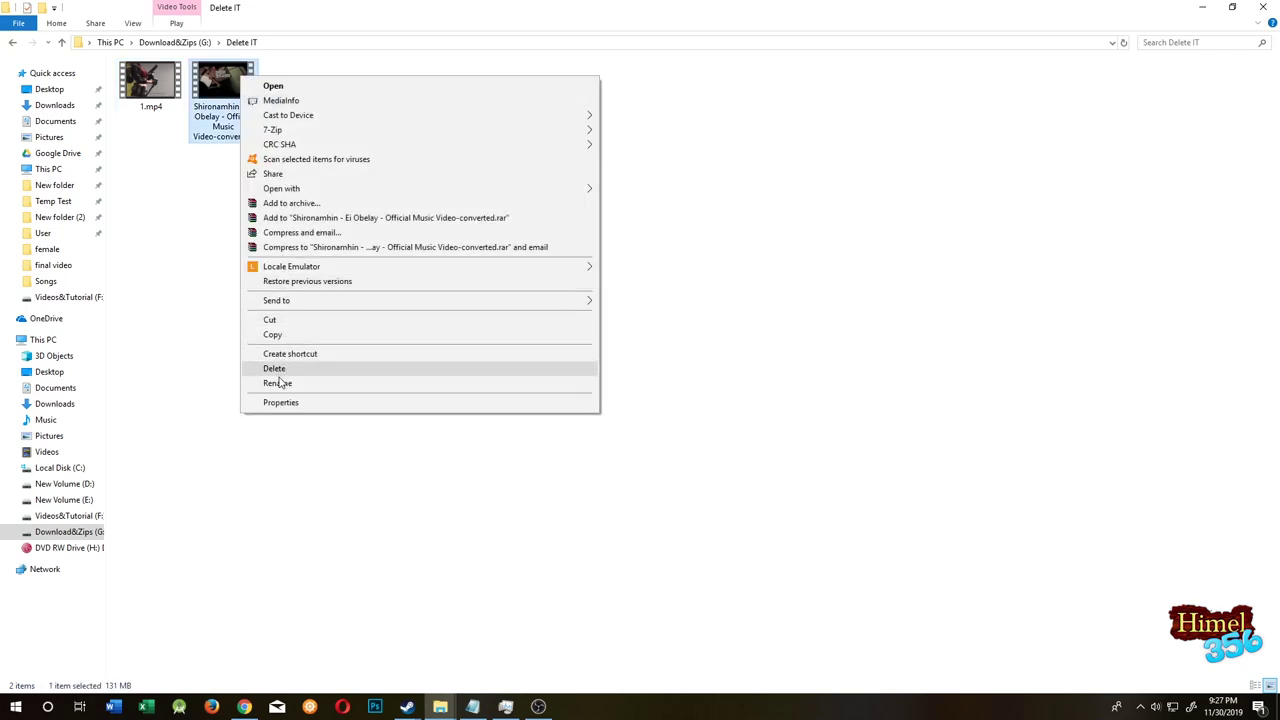
{"action": "left_click", "coordinate": [278, 383]}
{"action": "type", "text": "2"}
{"action": "key", "text": "Return"}
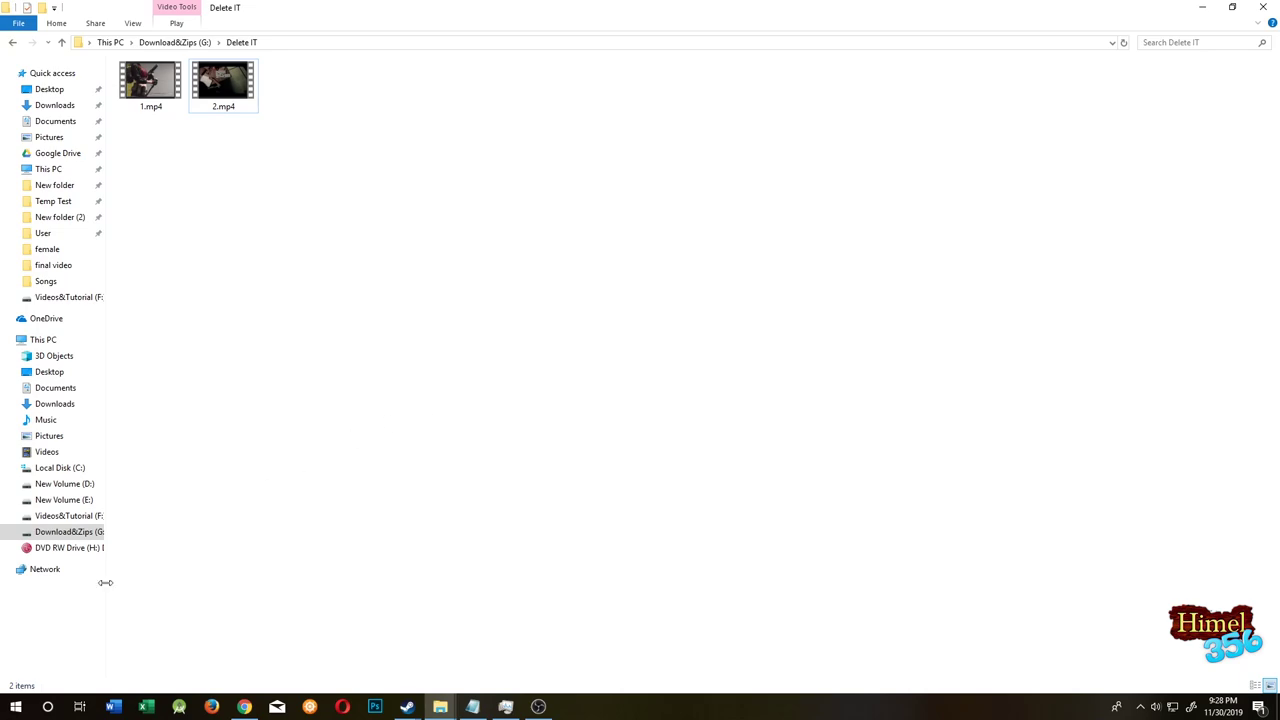
Step: Search for Notepad and open it with an untitled document
{"action": "left_click", "coordinate": [40, 706]}
{"action": "type", "text": "note"}
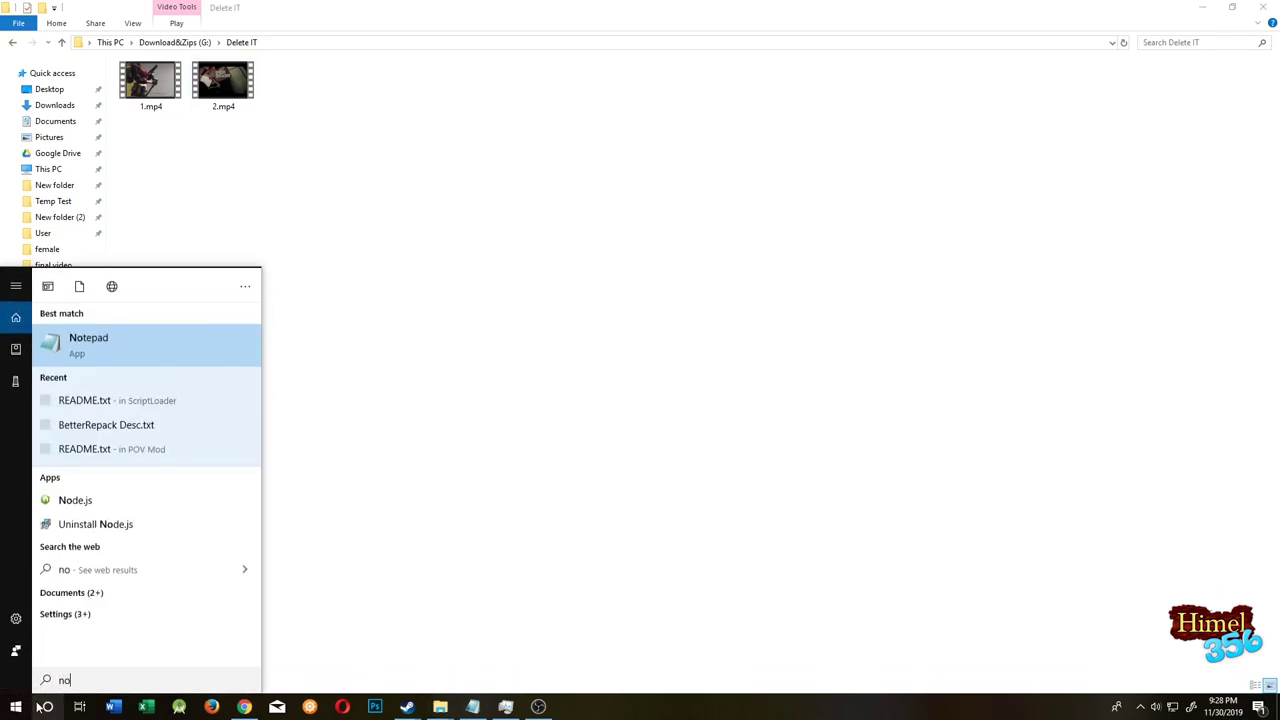
{"action": "left_click", "coordinate": [130, 352]}
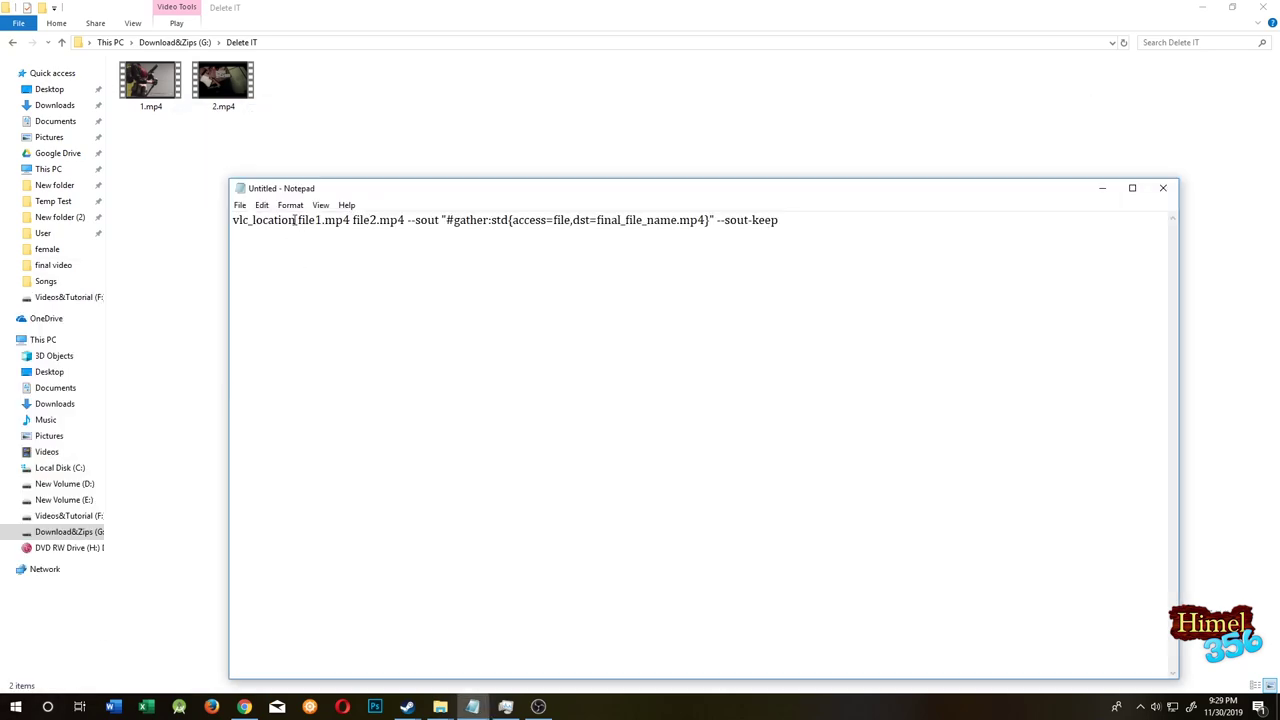
Step: Select the vlc_location placeholder in the Notepad command, then search for VLC media player and open its file location
{"action": "left_click_drag", "start_coordinate": [295, 220], "coordinate": [211, 220]}
{"action": "left_click", "coordinate": [47, 707]}
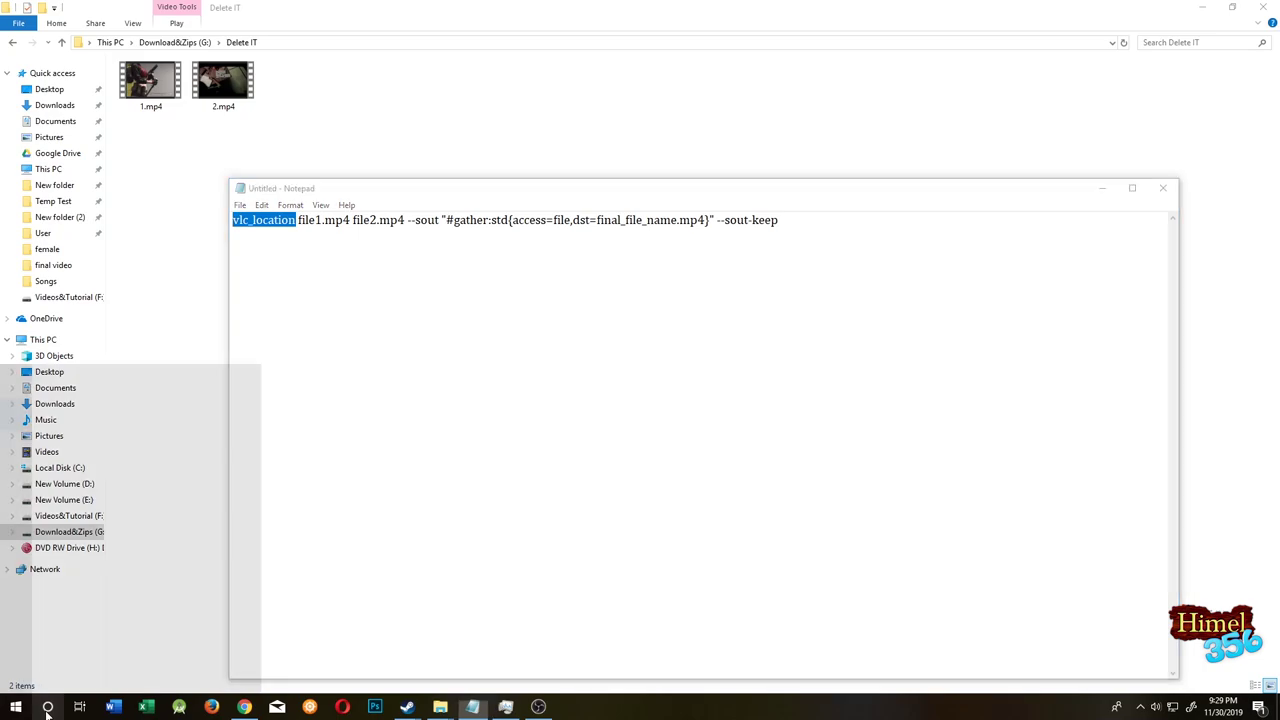
{"action": "type", "text": "vlc"}
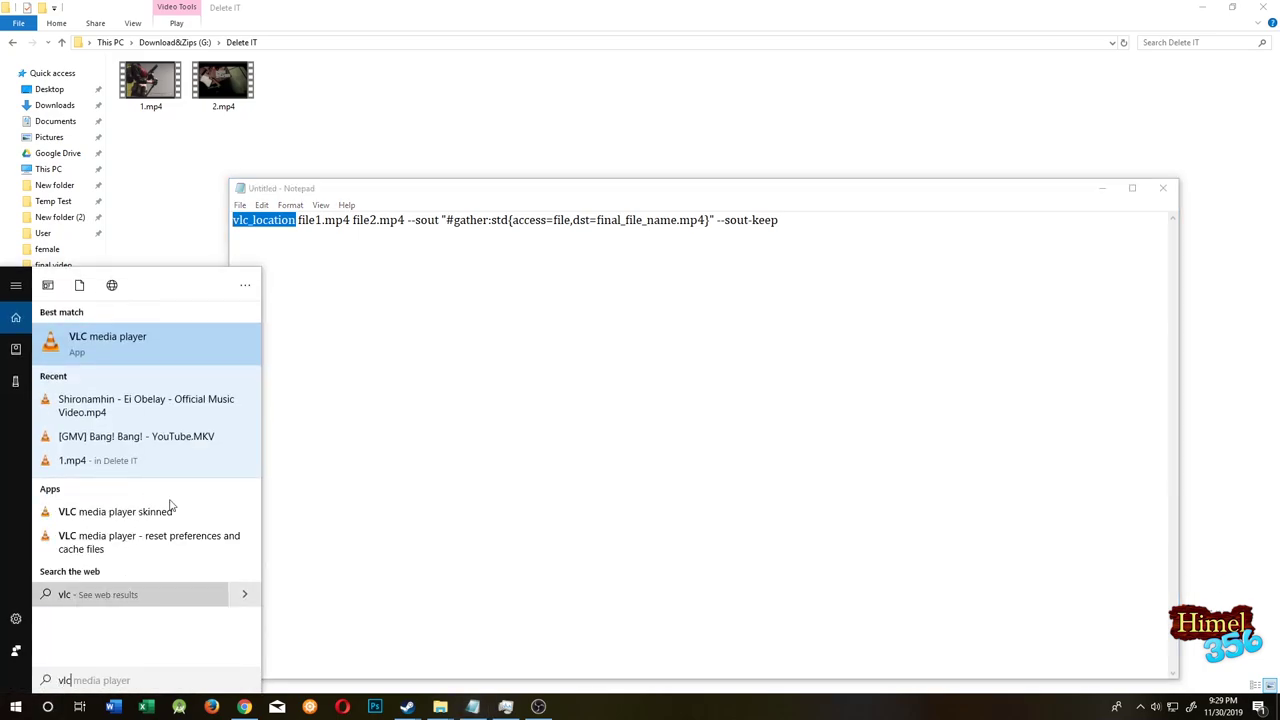
{"action": "right_click", "coordinate": [86, 340]}
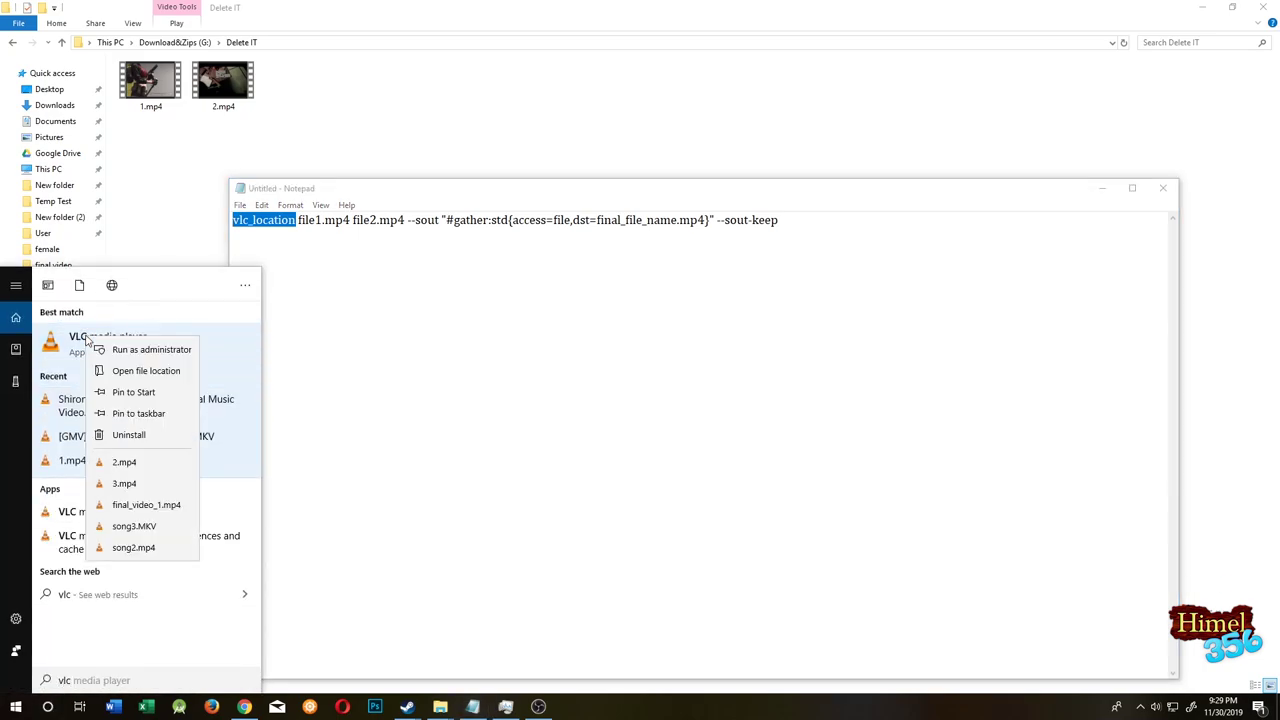
{"action": "left_click", "coordinate": [145, 372]}
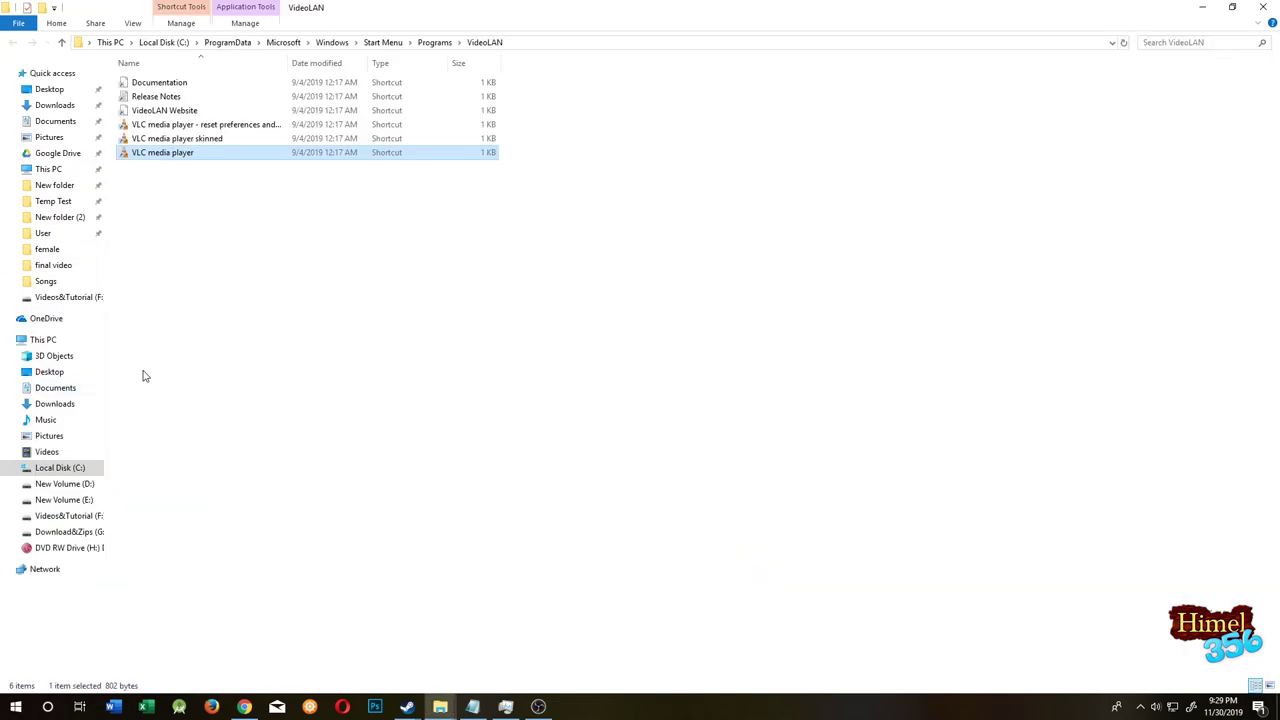
Step: Open the properties of the VLC media player shortcut in the VideoLAN folder
{"action": "left_click", "coordinate": [165, 150]}
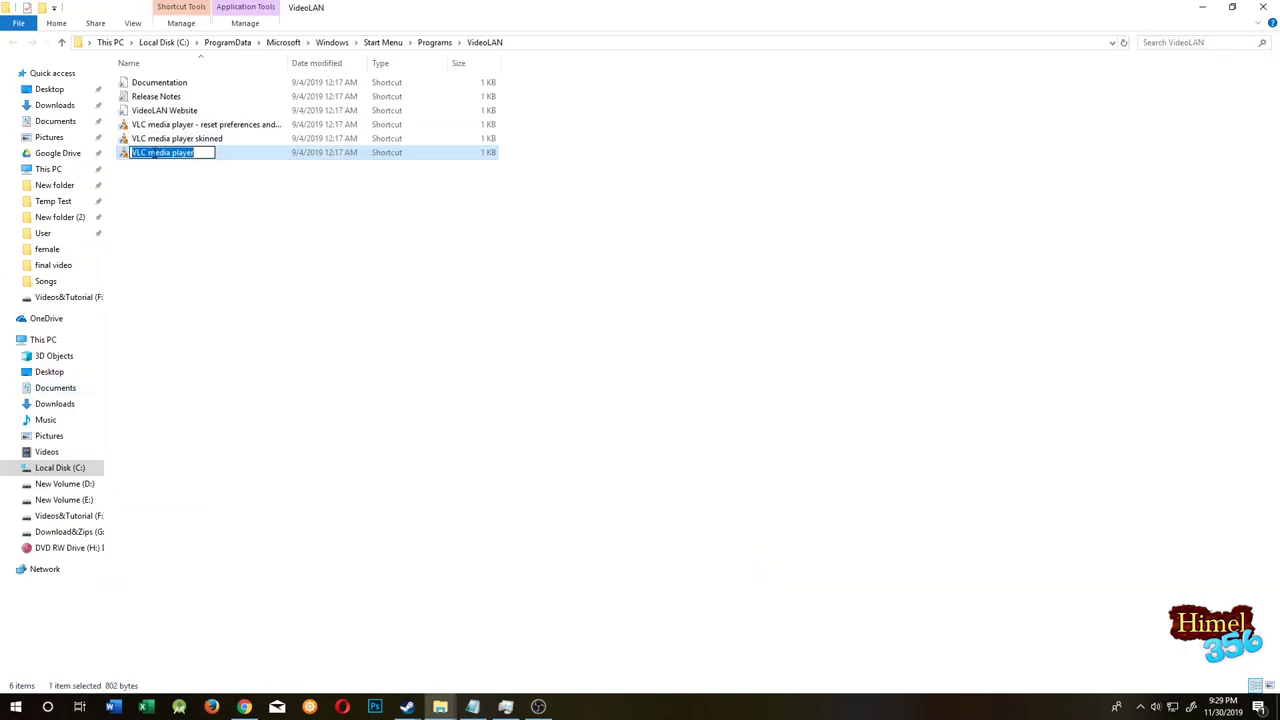
{"action": "left_click", "coordinate": [205, 215]}
{"action": "left_click", "coordinate": [178, 156]}
{"action": "right_click", "coordinate": [181, 159]}
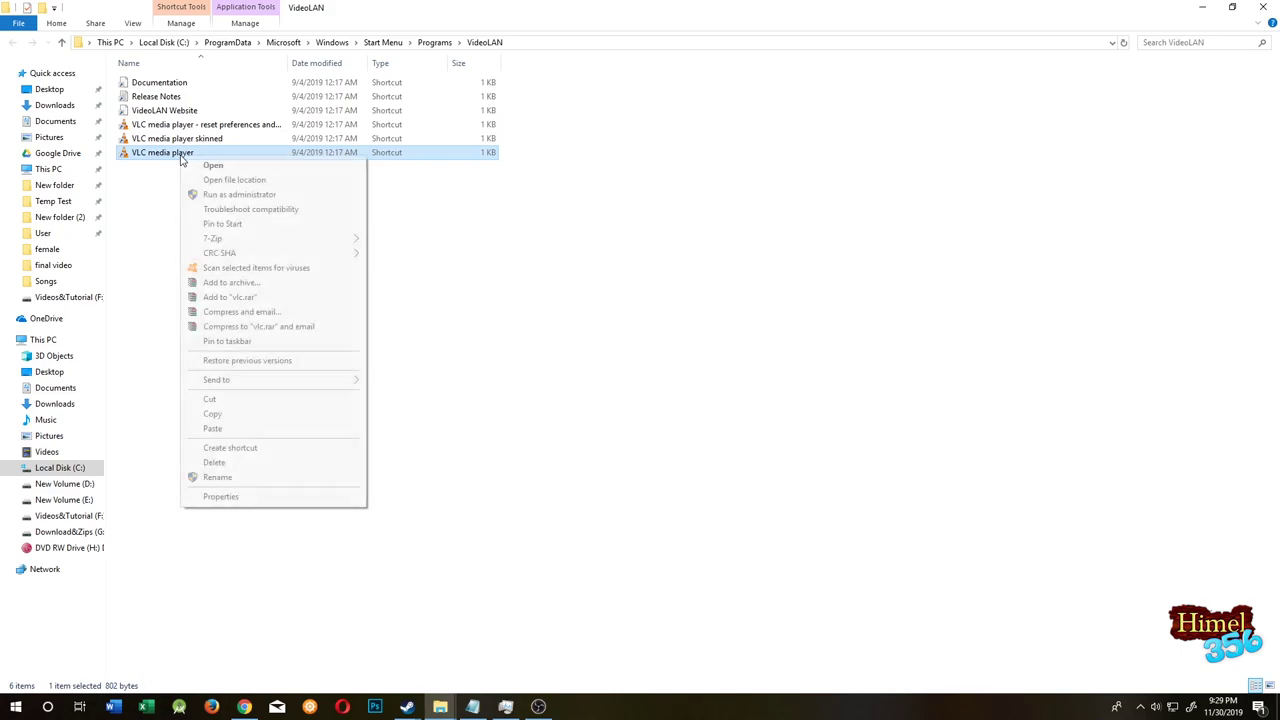
{"action": "left_click", "coordinate": [221, 497]}
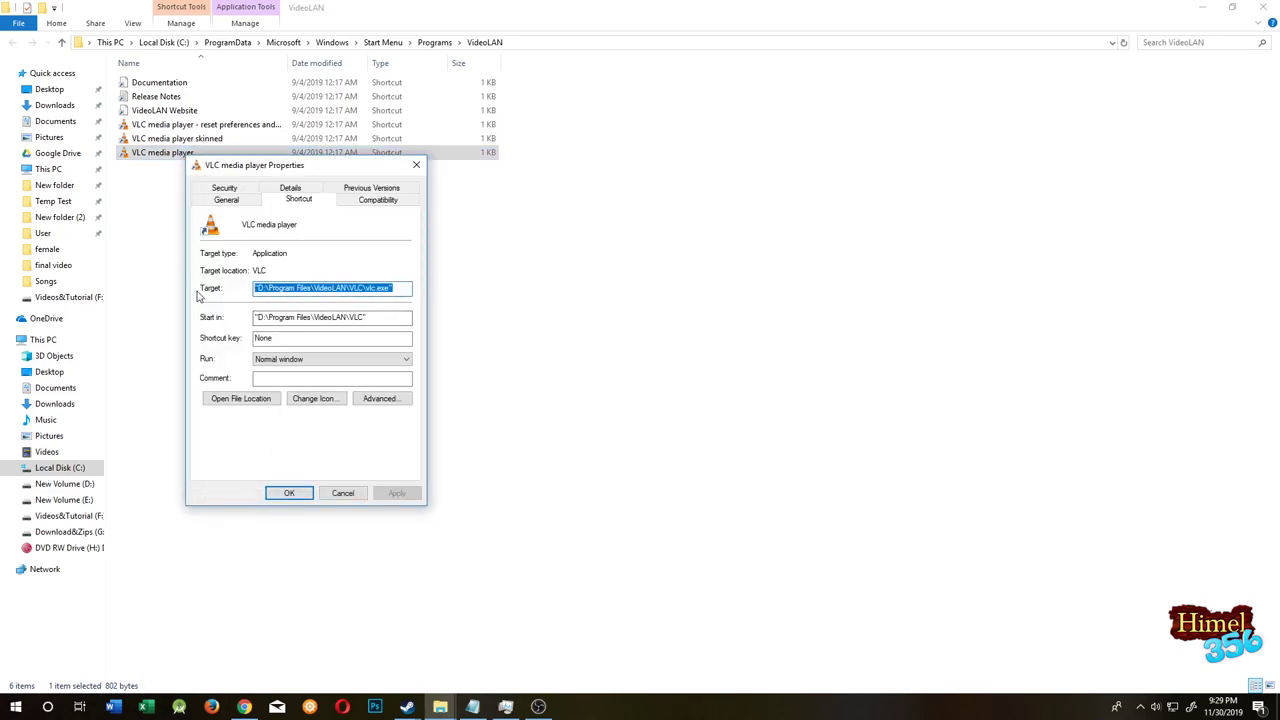
Step: Copy the shortcut's target path and paste it over the vlc_location placeholder in the Notepad command
{"action": "left_click", "coordinate": [396, 289]}
{"action": "left_click_drag", "start_coordinate": [396, 289], "coordinate": [240, 289]}
{"action": "key", "text": "ctrl+c"}
{"action": "key", "text": "alt+Tab"}
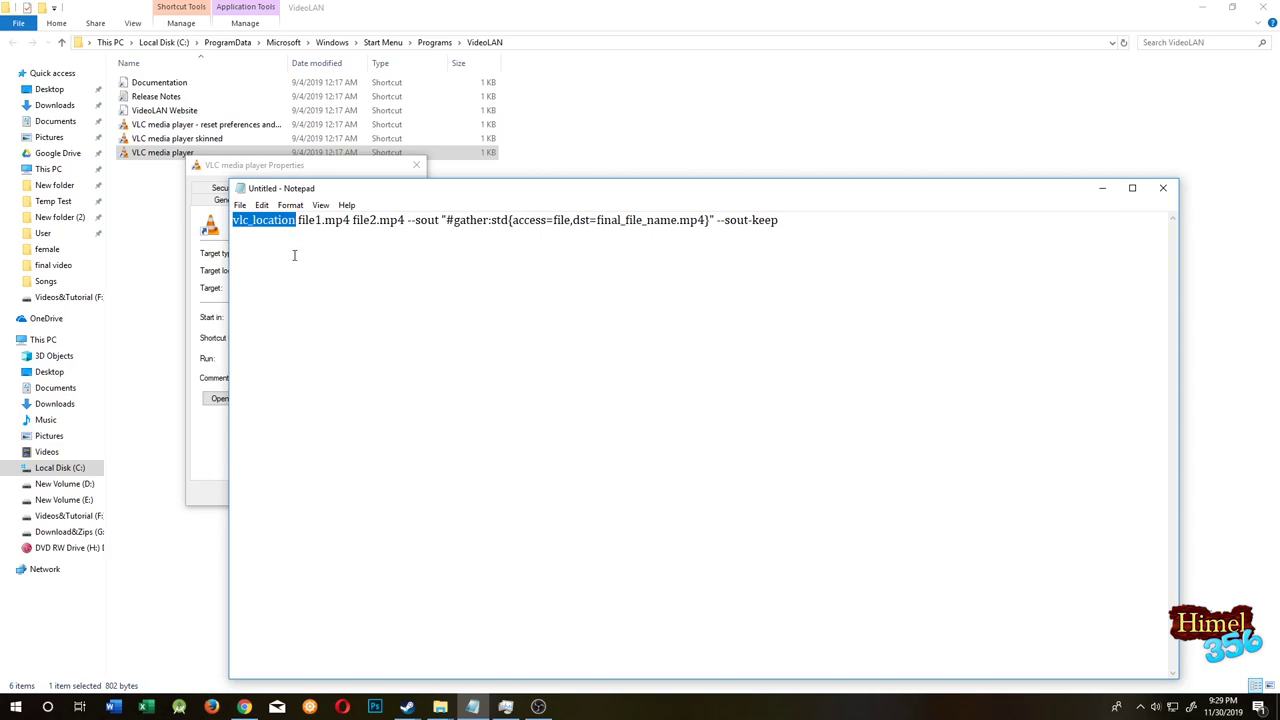
{"action": "key", "text": "ctrl+v"}
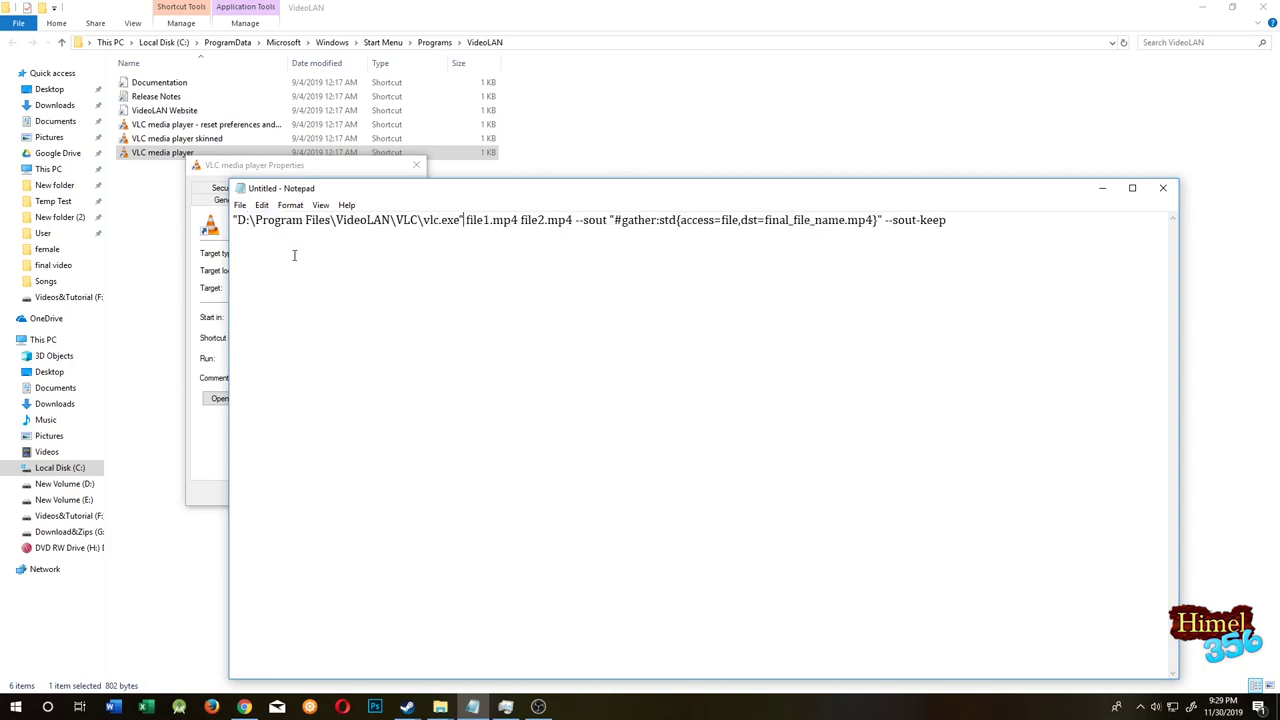
Step: Change the command's input files to 1.mp4 and 2.mp4 and its output file to Final_file.mp4
{"action": "double_click", "coordinate": [467, 220]}
{"action": "type", "text": "1"}
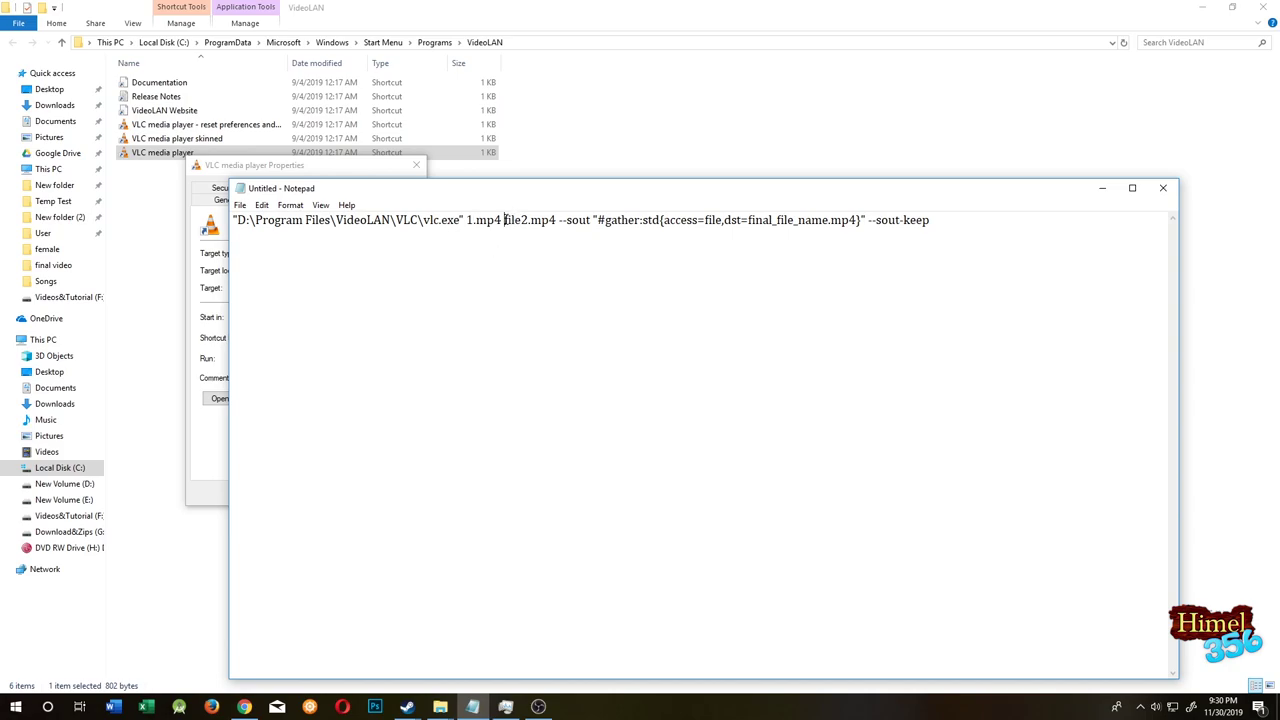
{"action": "double_click", "coordinate": [513, 220]}
{"action": "type", "text": "2"}
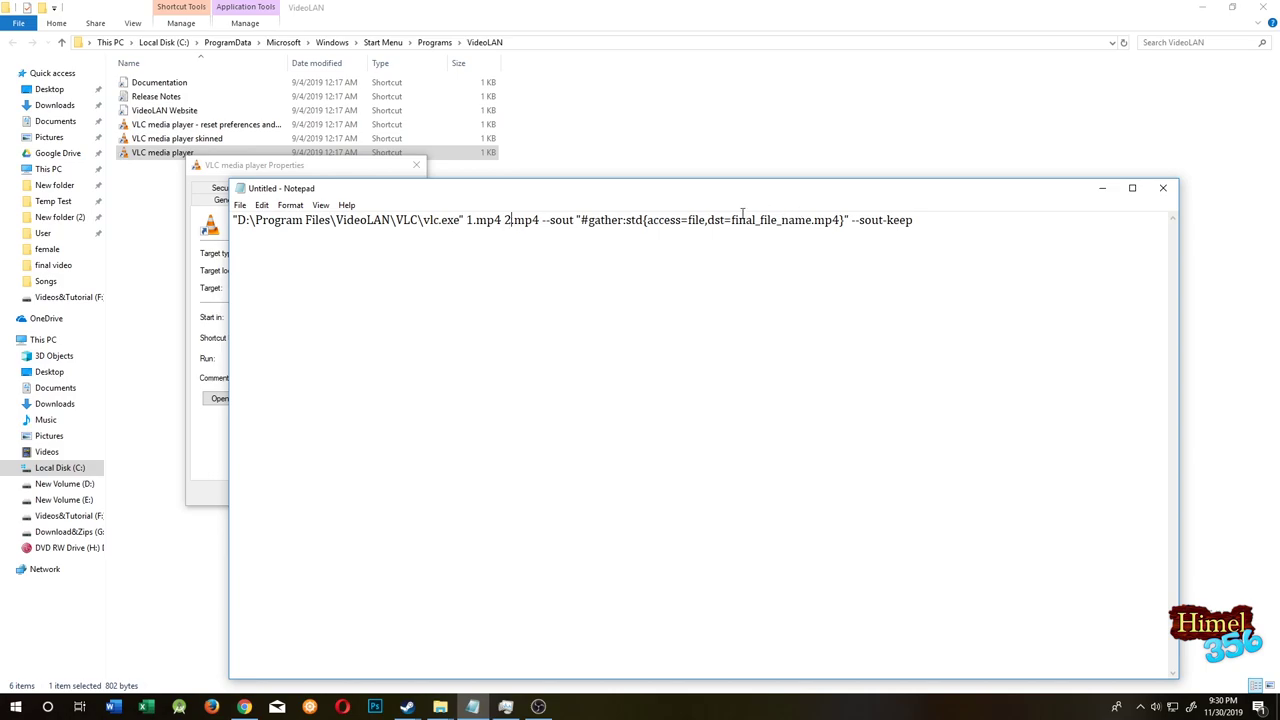
{"action": "left_click_drag", "start_coordinate": [730, 220], "coordinate": [811, 220]}
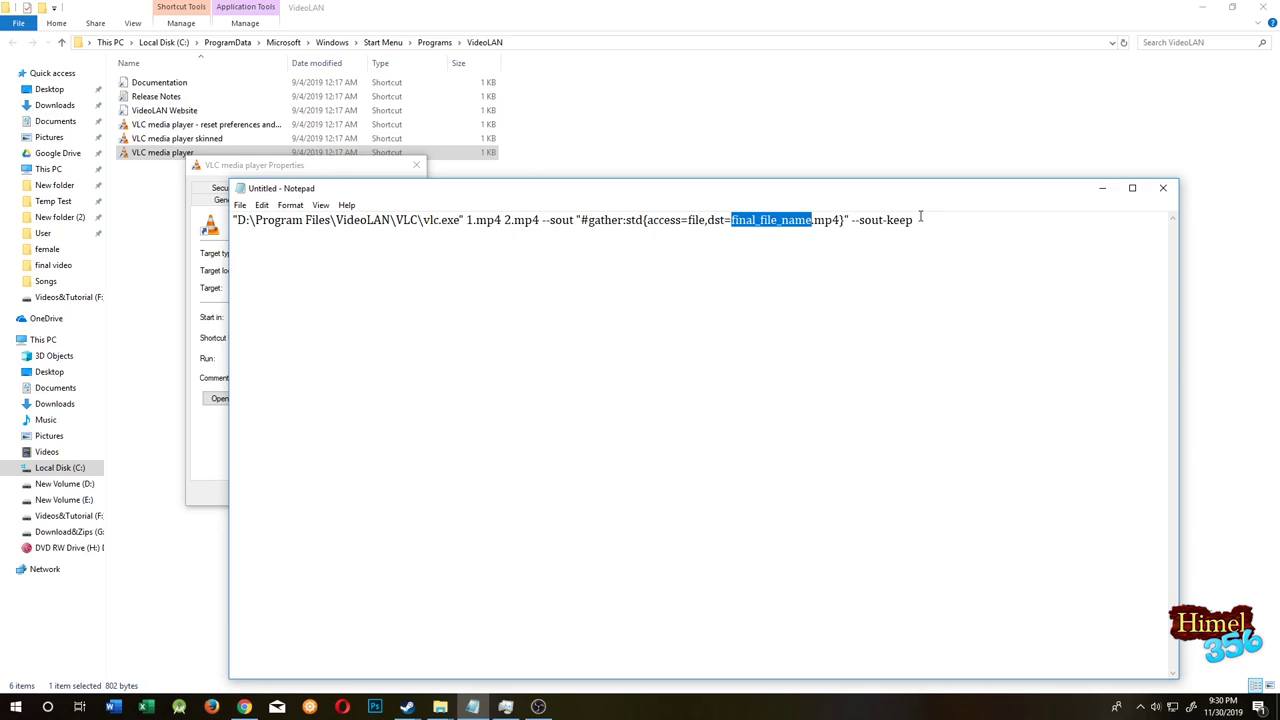
{"action": "type", "text": "Final"}
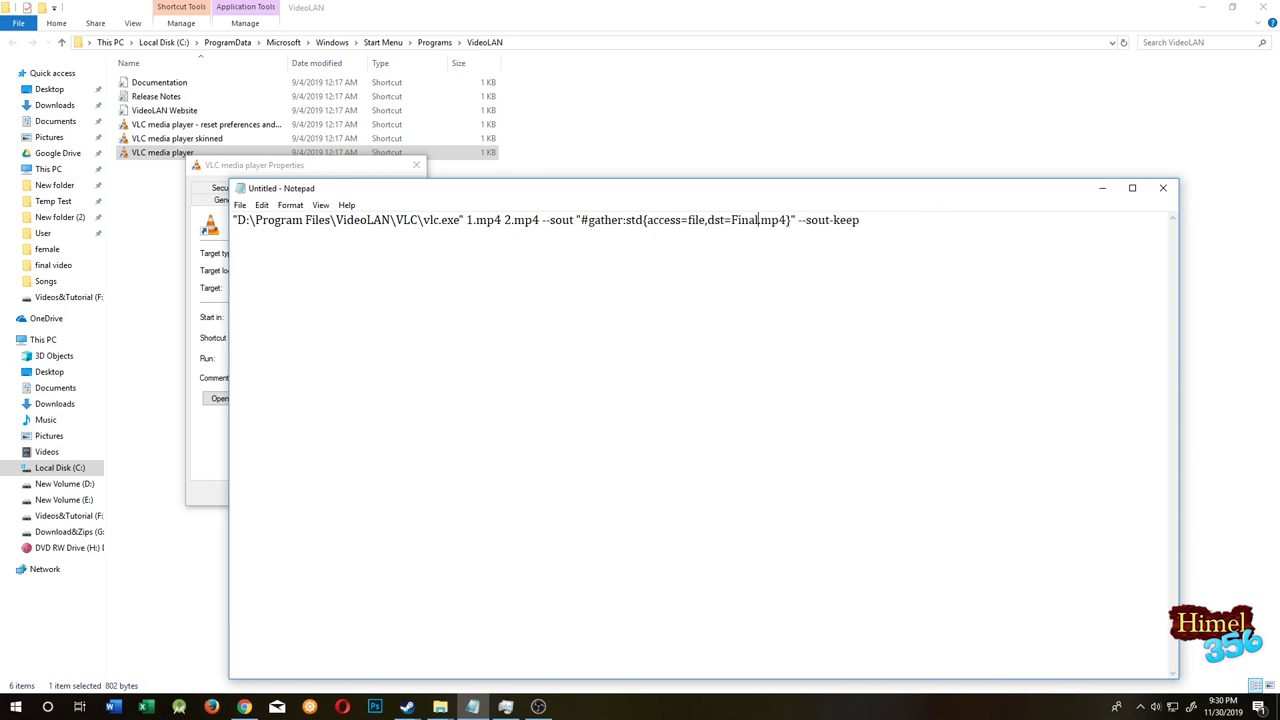
{"action": "type", "text": "_file"}
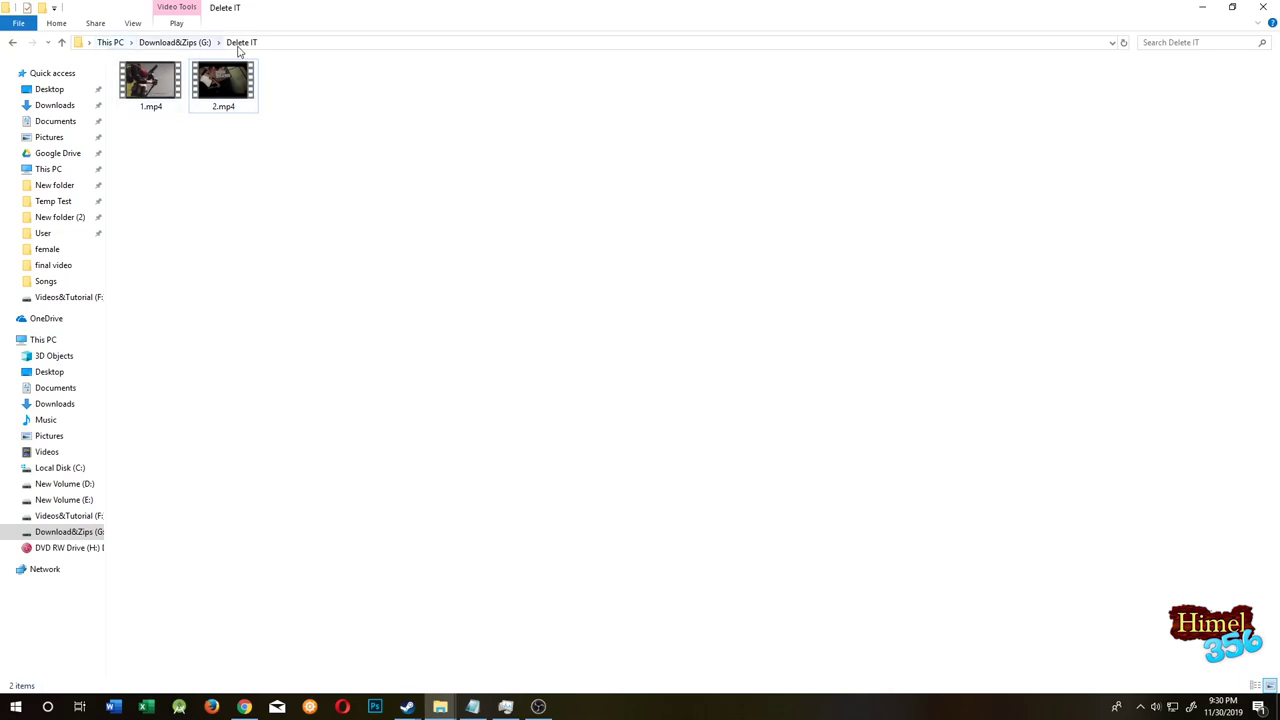
Step: Open a Command Prompt in the Delete IT folder that holds the two videos
{"action": "left_click", "coordinate": [300, 43]}
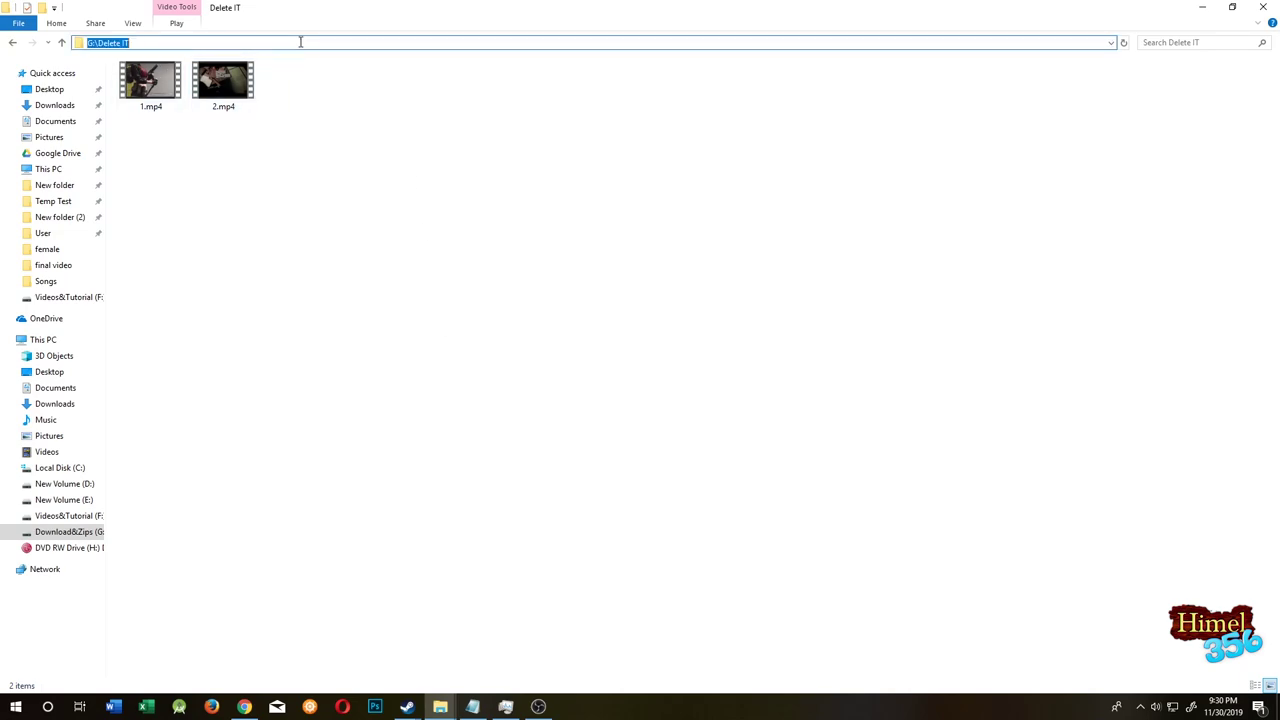
{"action": "type", "text": "cmd"}
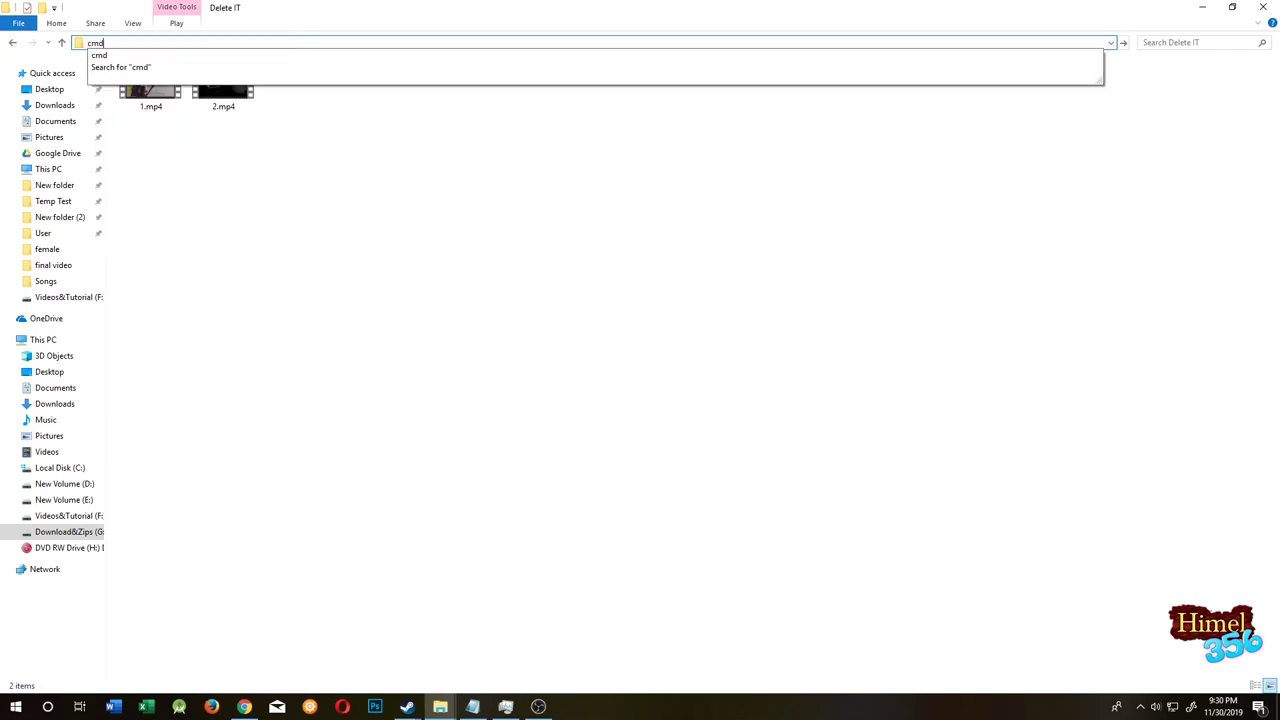
{"action": "key", "text": "Return"}
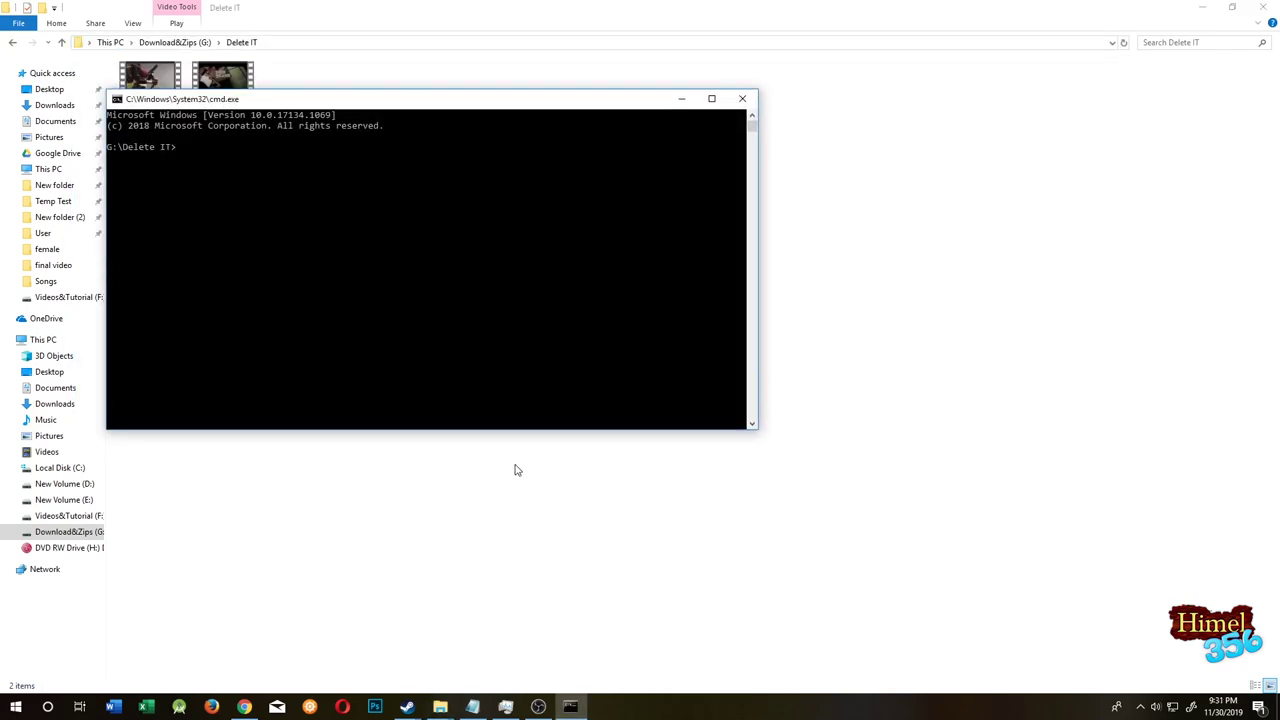
Step: Copy the complete merge command from Notepad and minimize the Notepad window
{"action": "left_click", "coordinate": [473, 707]}
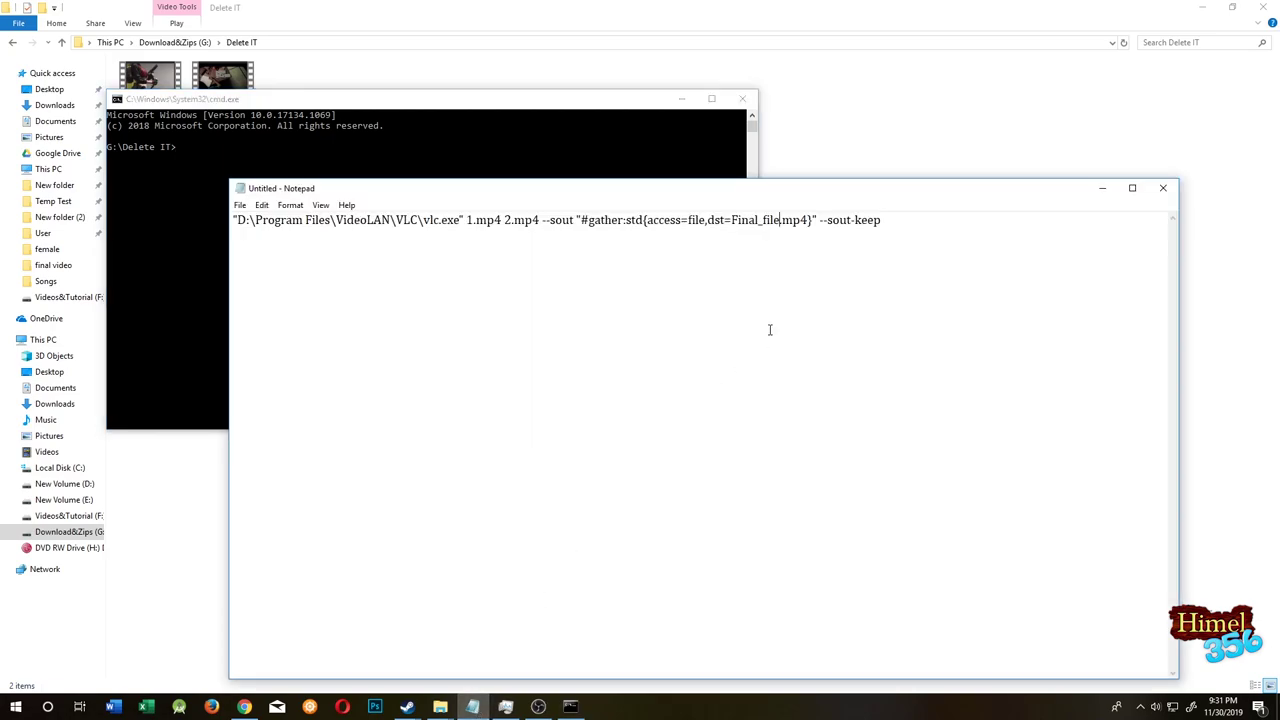
{"action": "left_click_drag", "start_coordinate": [897, 220], "coordinate": [233, 220]}
{"action": "key", "text": "ctrl+c"}
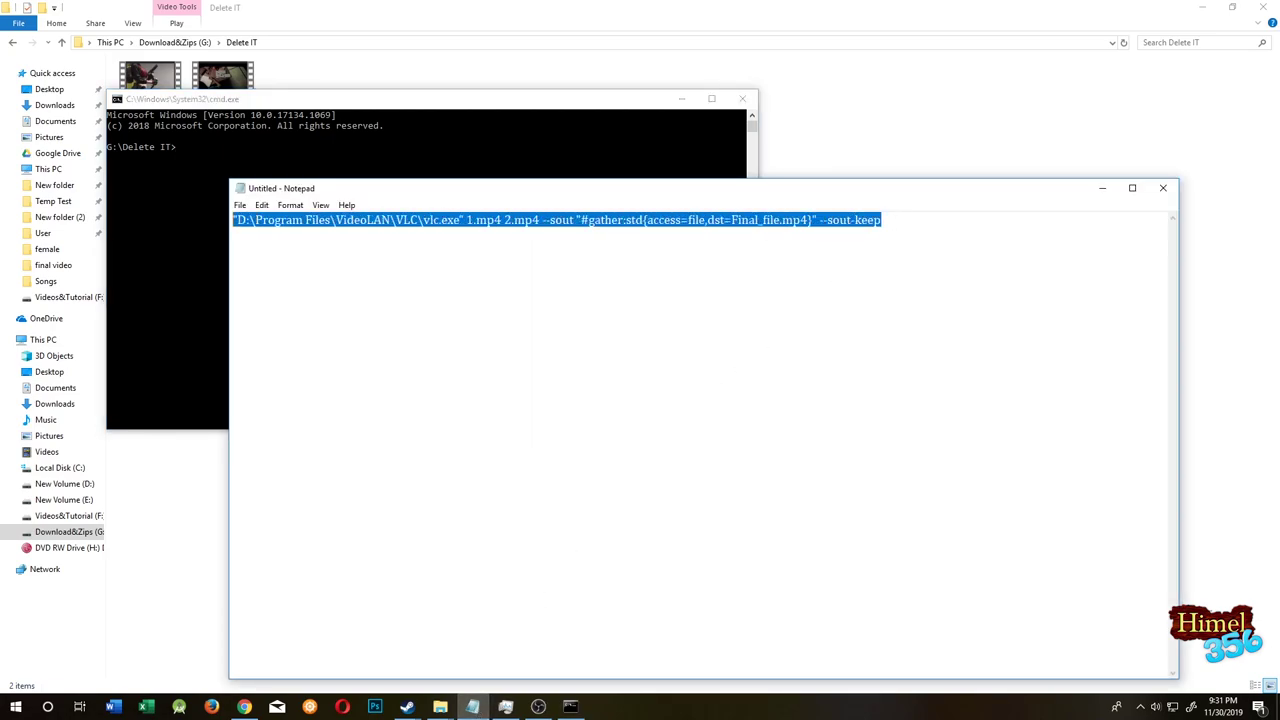
{"action": "left_click", "coordinate": [1102, 188]}
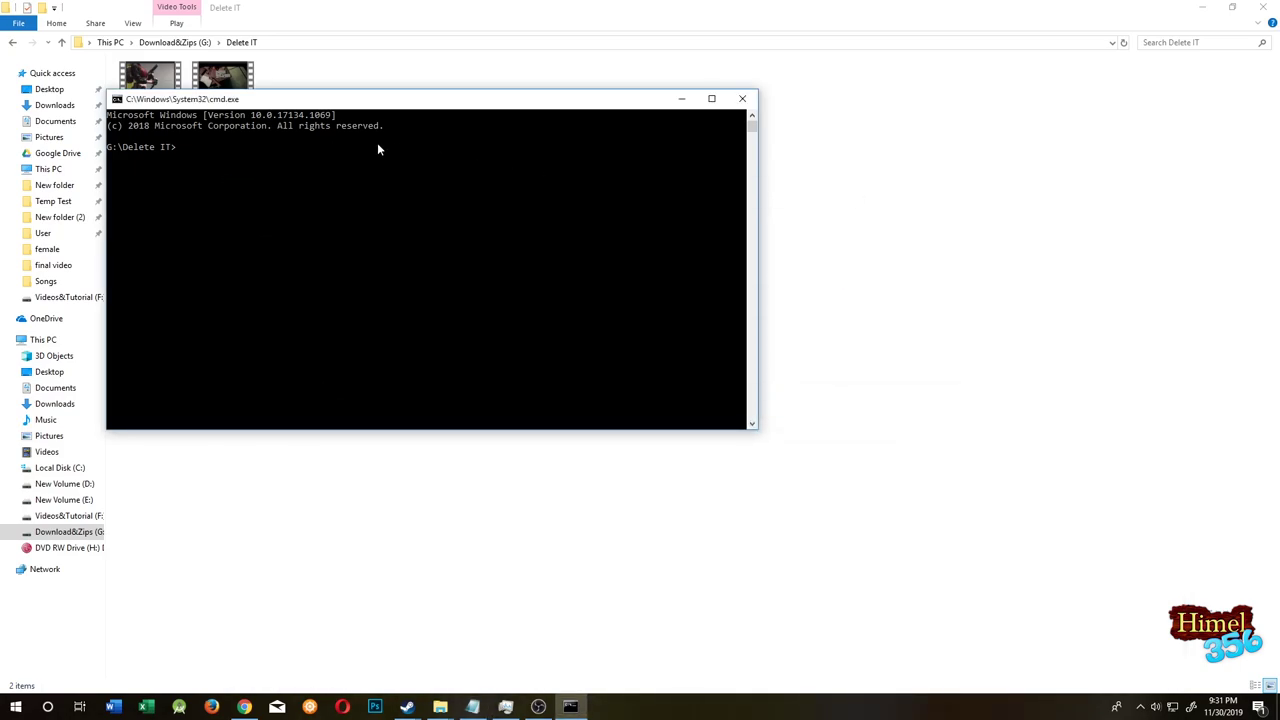
Step: Paste and run the merge command in the Command Prompt, then close VLC and minimize the prompt
{"action": "left_click", "coordinate": [325, 149]}
{"action": "right_click", "coordinate": [335, 175]}
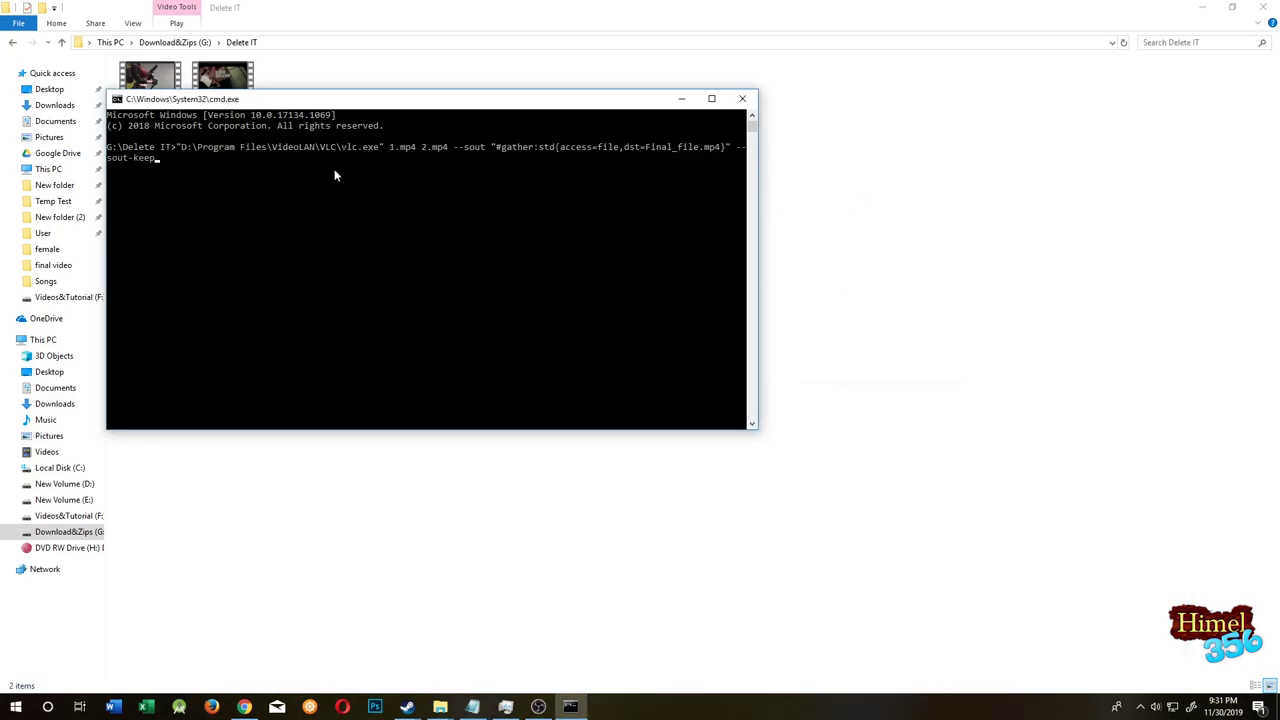
{"action": "key", "text": "Return"}
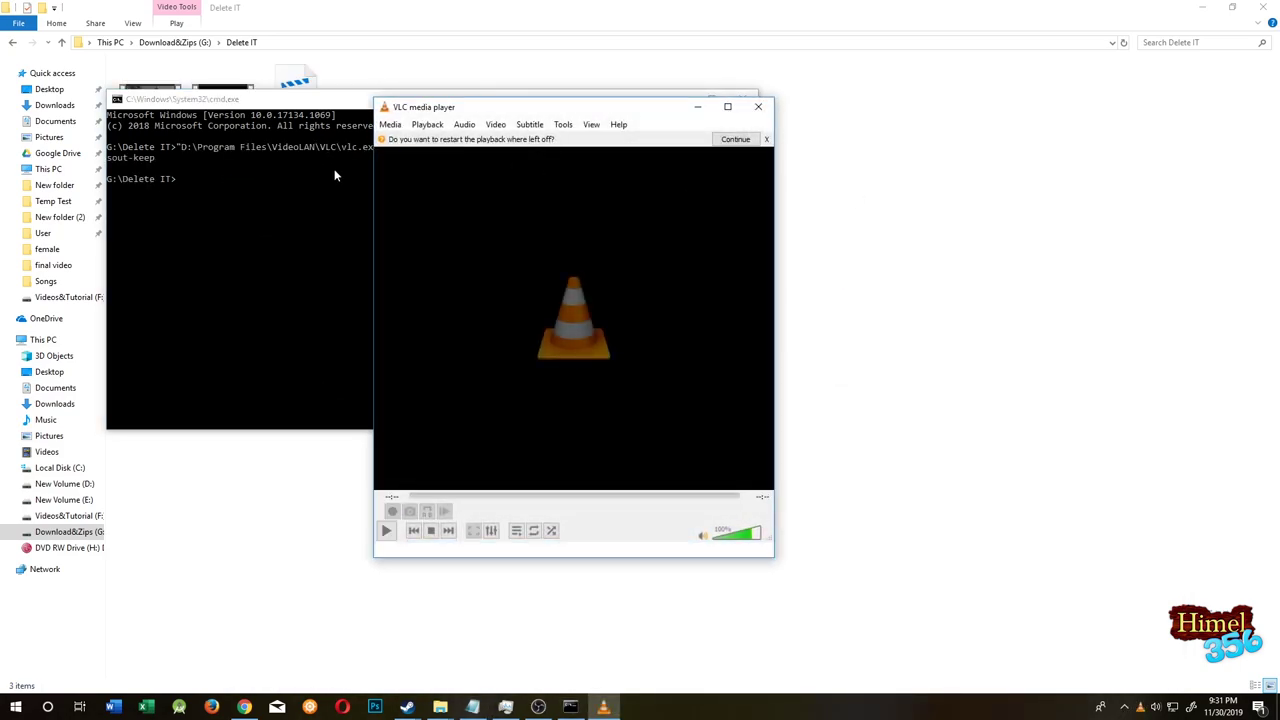
{"action": "left_click", "coordinate": [751, 114]}
{"action": "left_click", "coordinate": [683, 98]}
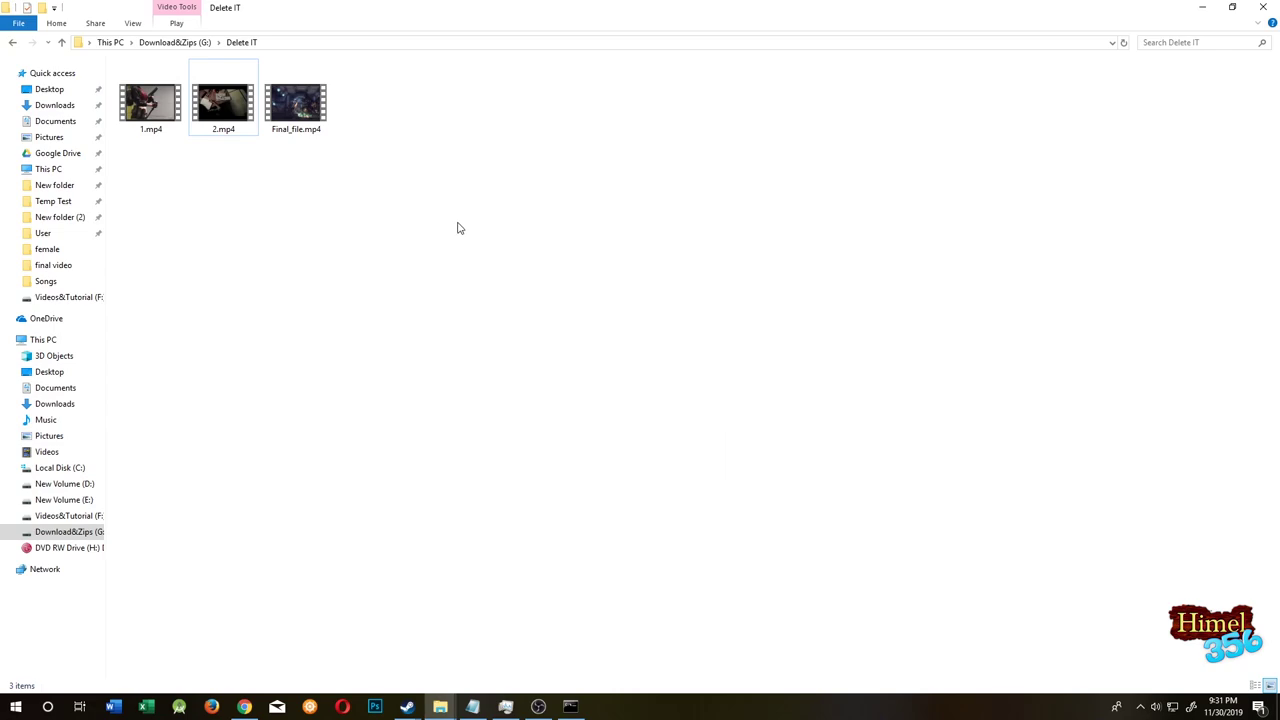
Step: Compare the file sizes of Final_file.mp4, 1.mp4 and 2.mp4 in the Delete IT folder
{"action": "left_click", "coordinate": [307, 125]}
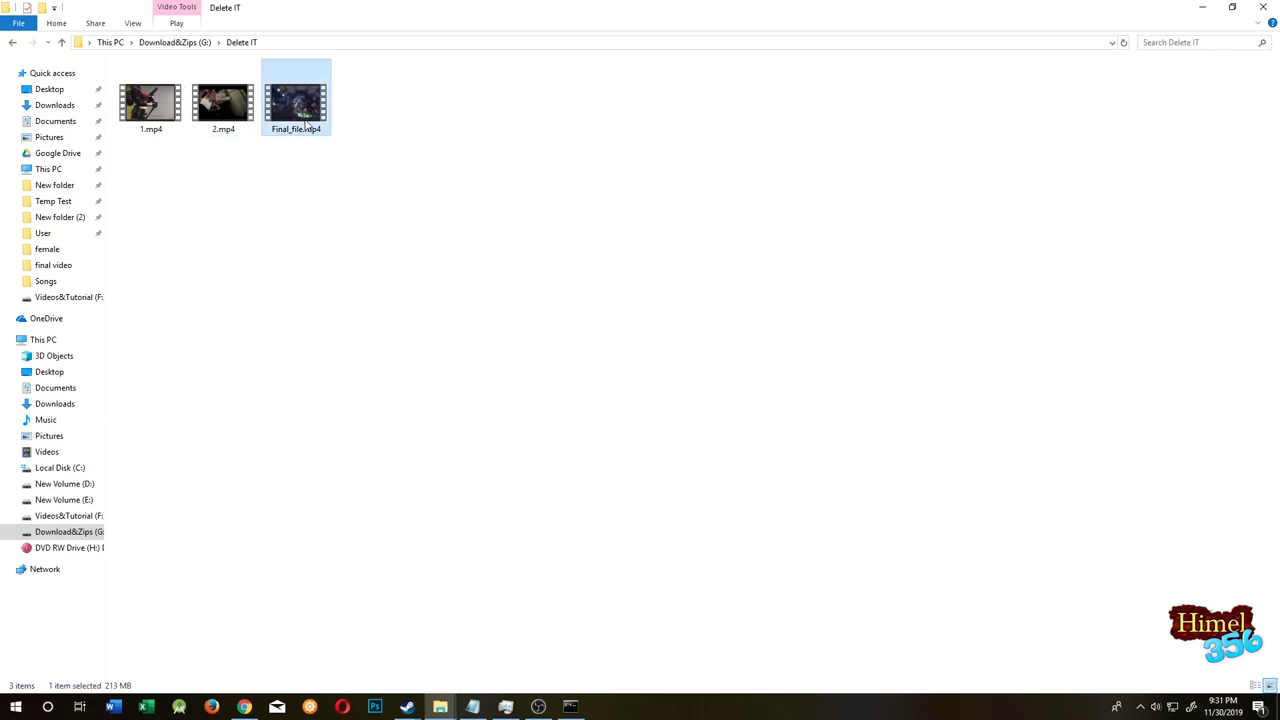
{"action": "left_click", "coordinate": [314, 209]}
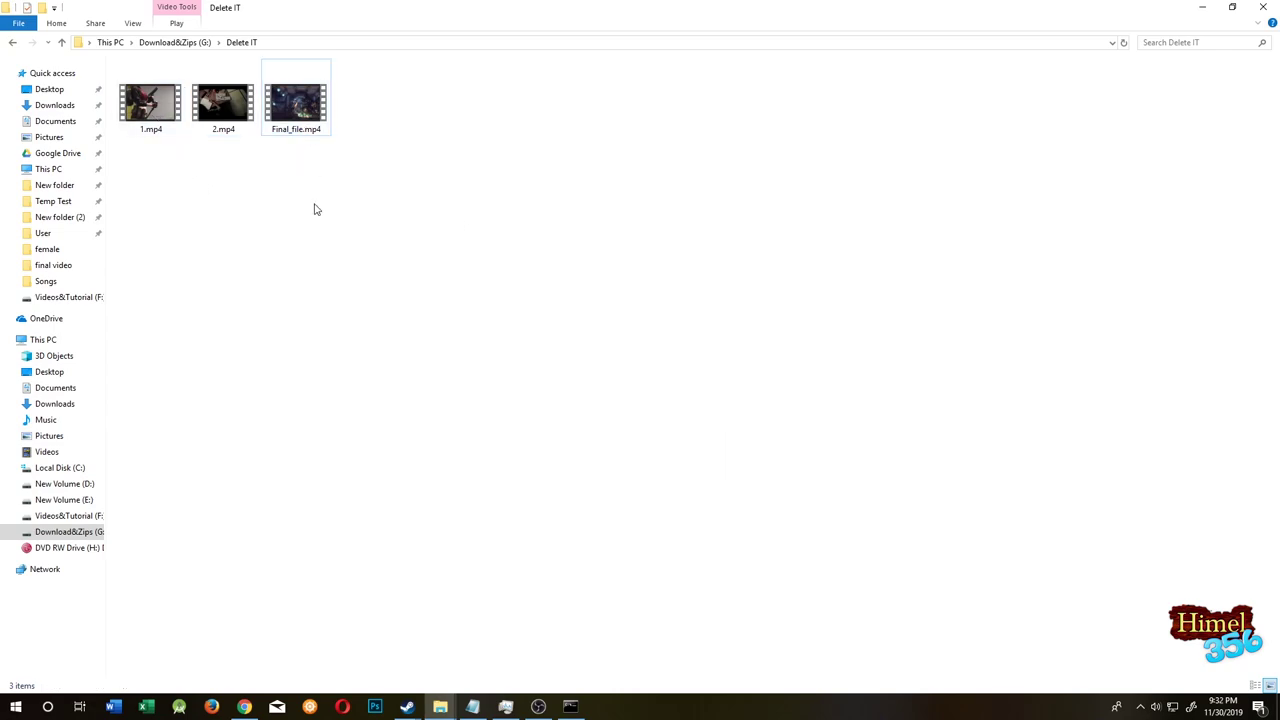
{"action": "left_click", "coordinate": [314, 121]}
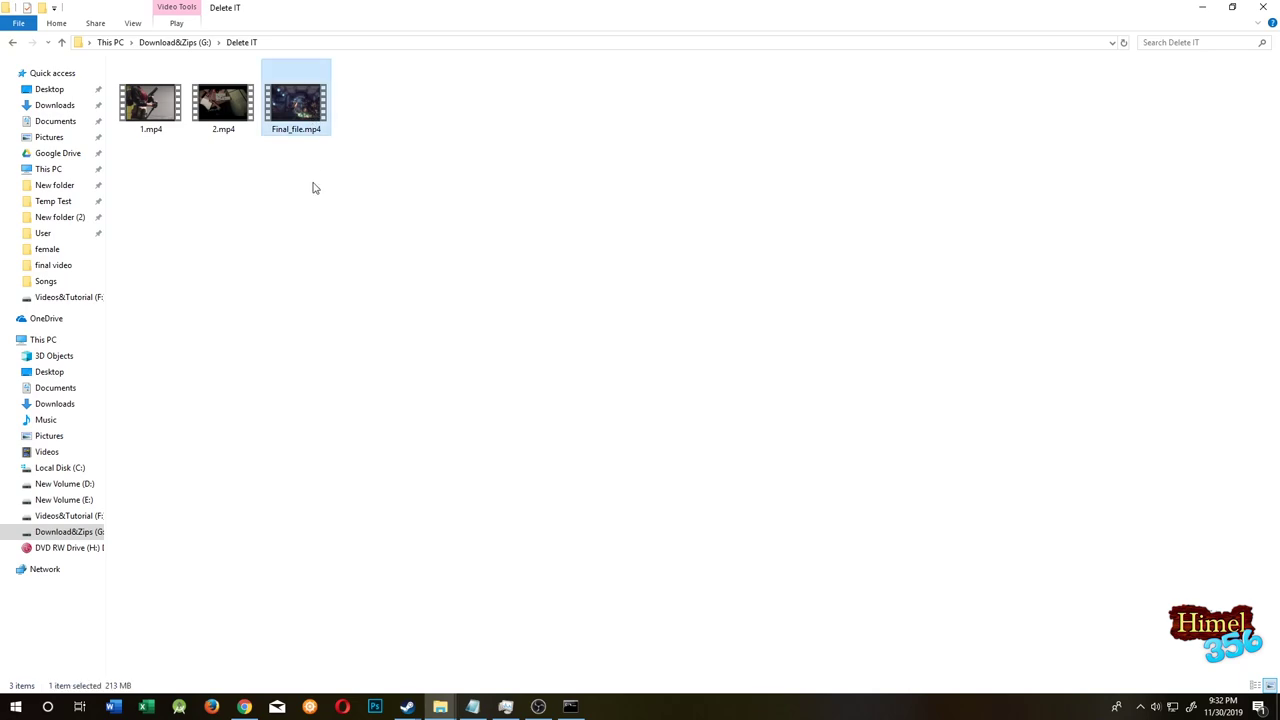
{"action": "left_click", "coordinate": [157, 110]}
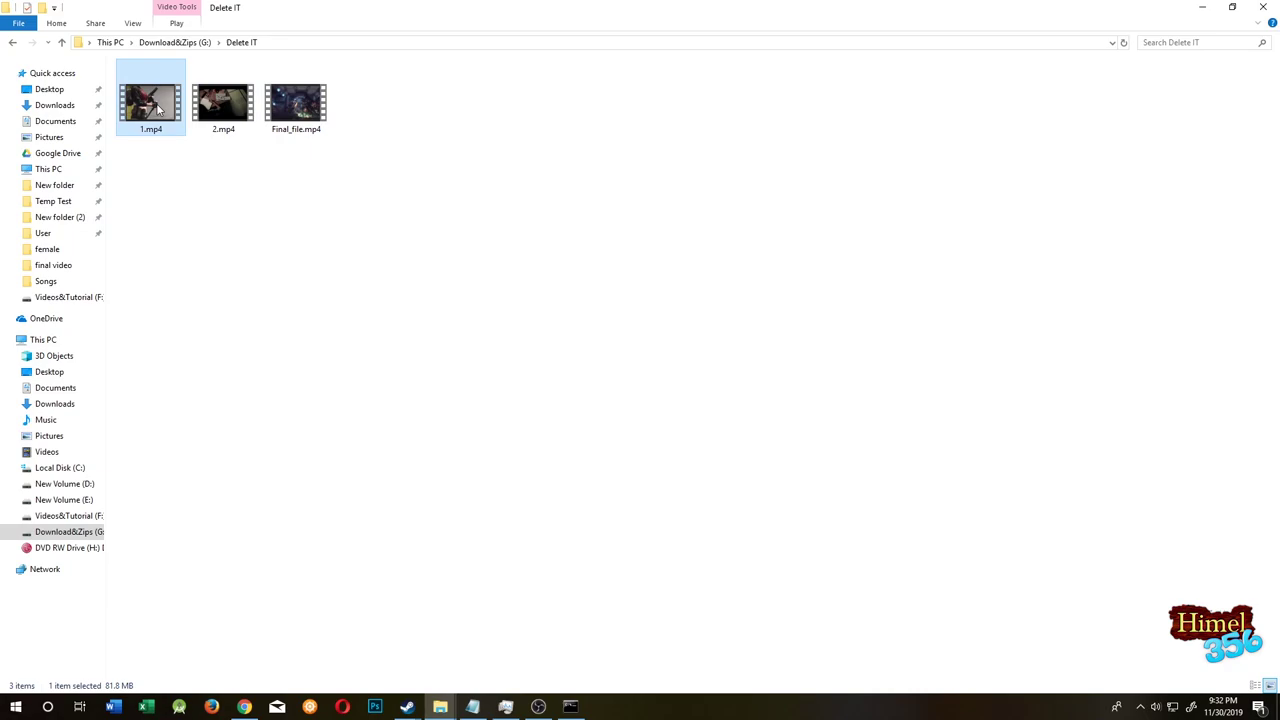
{"action": "left_click", "coordinate": [208, 119]}
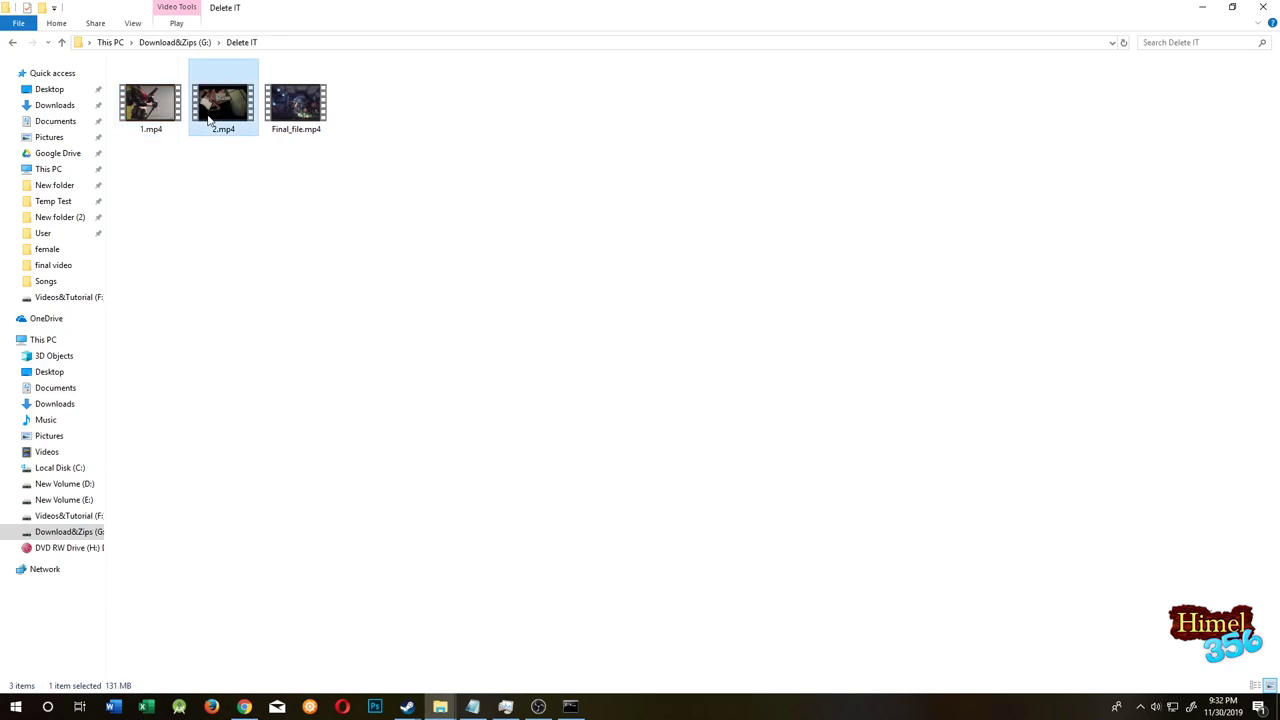
Step: Play Final_file.mp4 in GOM Player, check an early part and a part near 6:12, and close the player
{"action": "left_click", "coordinate": [301, 110]}
{"action": "right_click", "coordinate": [301, 110]}
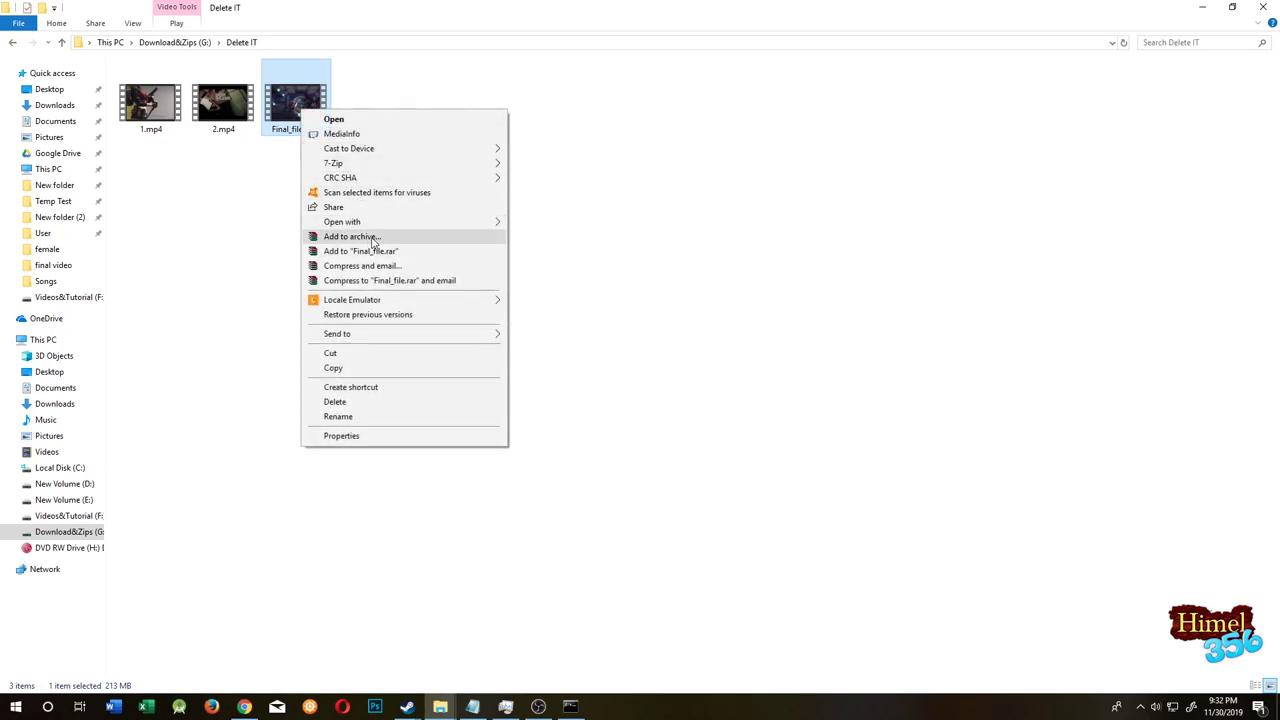
{"action": "mouse_move", "coordinate": [403, 222]}
{"action": "left_click", "coordinate": [533, 238]}
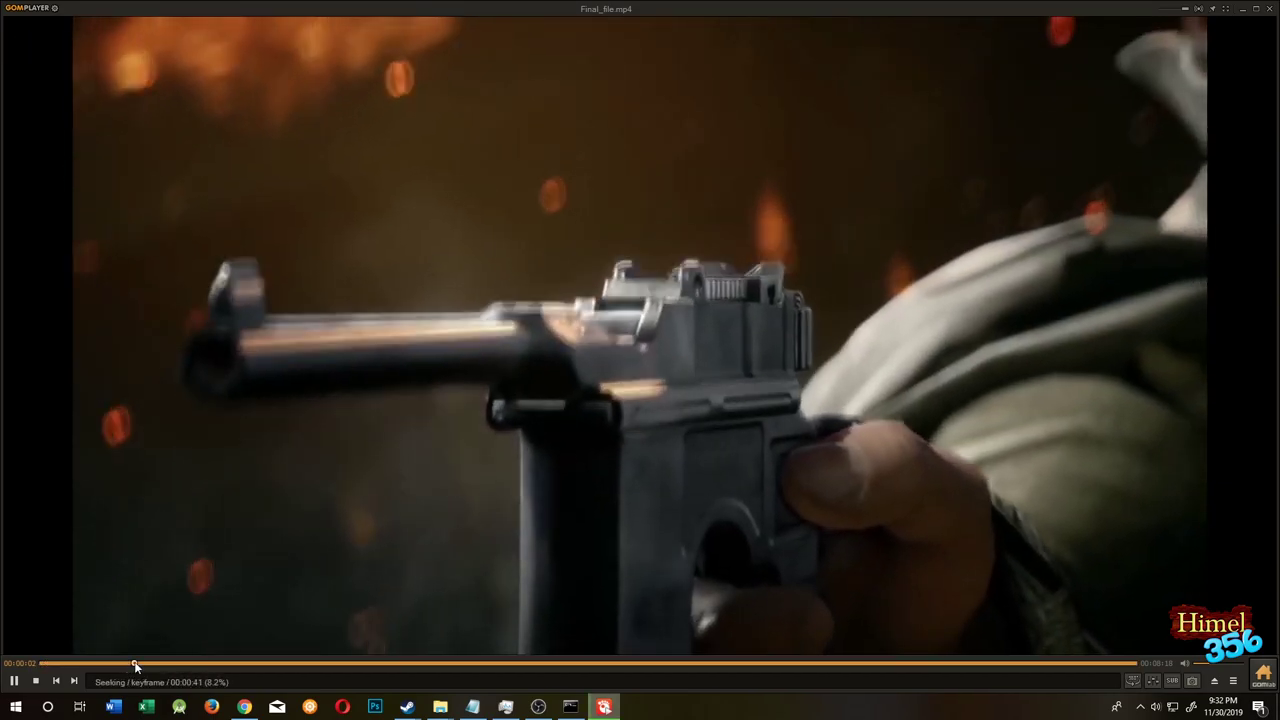
{"action": "left_click", "coordinate": [135, 664]}
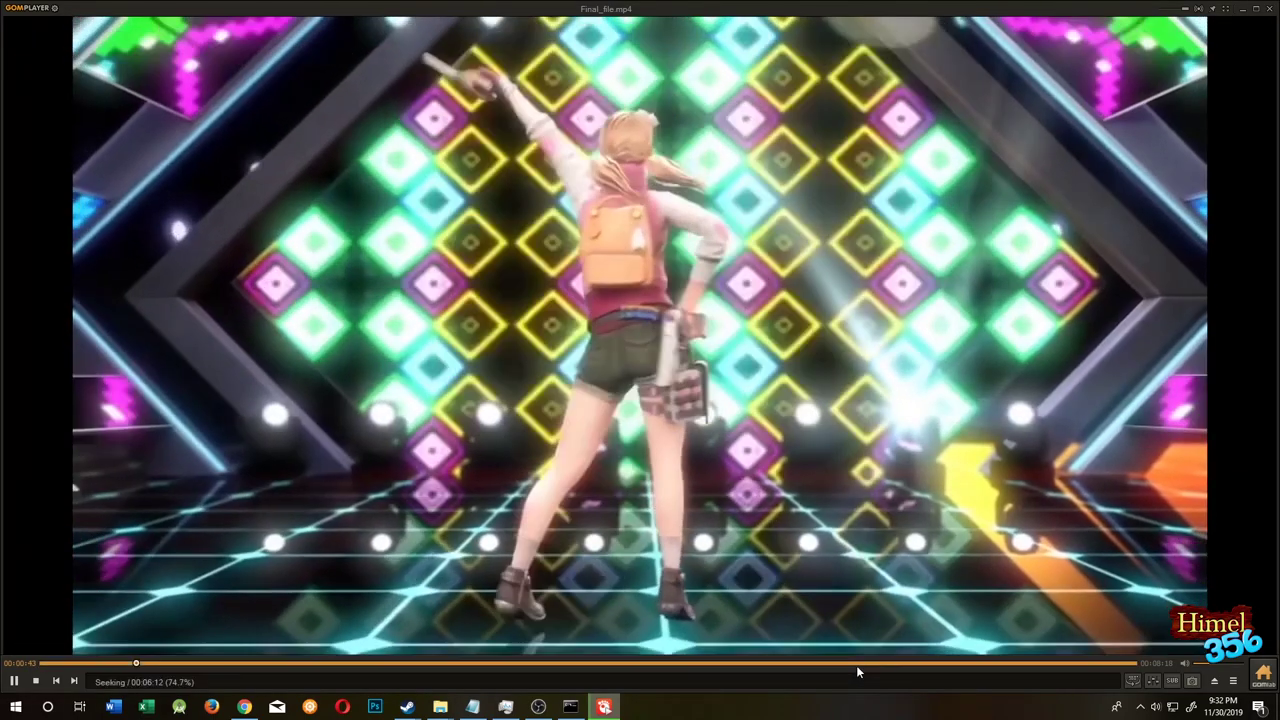
{"action": "left_click", "coordinate": [856, 664]}
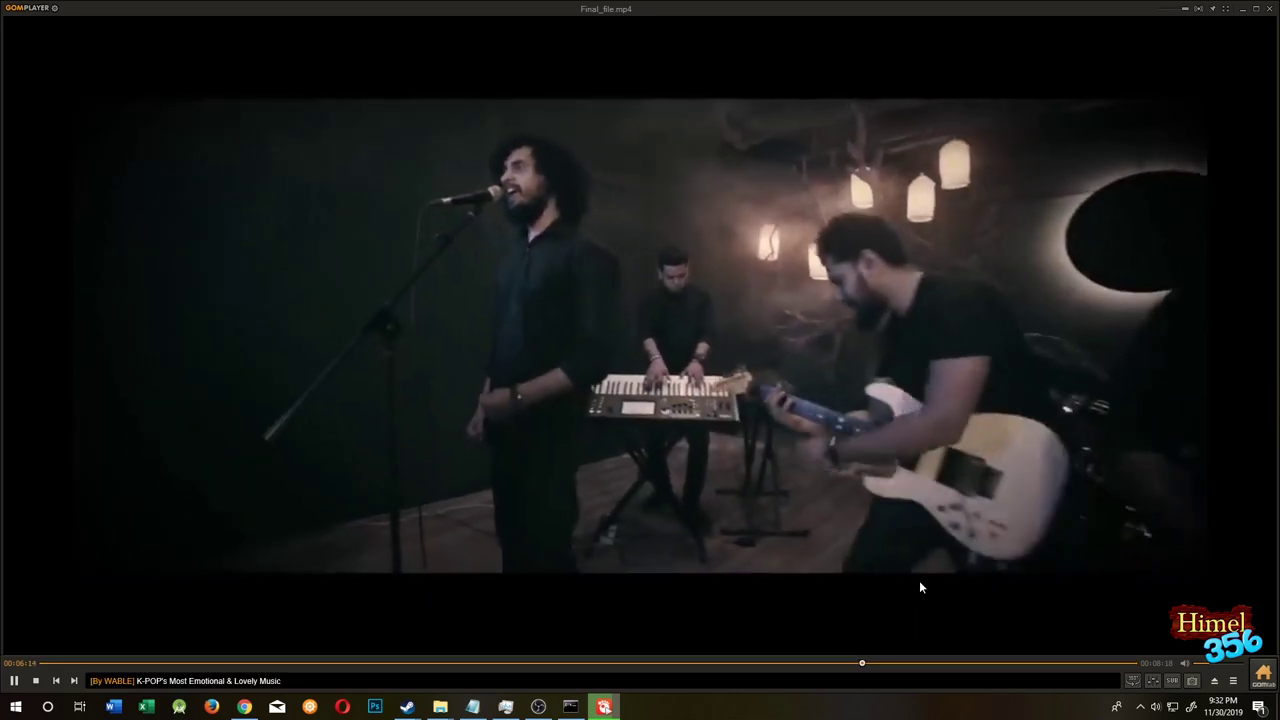
{"action": "key", "text": "space"}
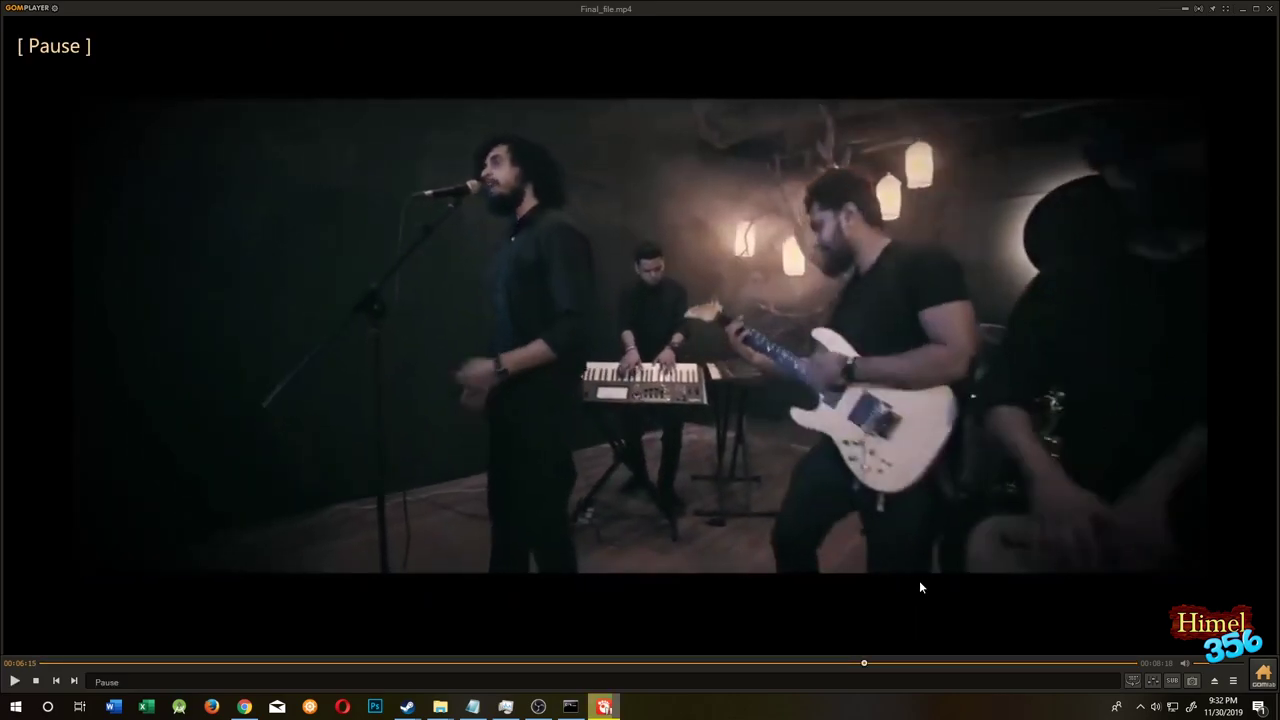
{"action": "left_click", "coordinate": [1269, 8]}
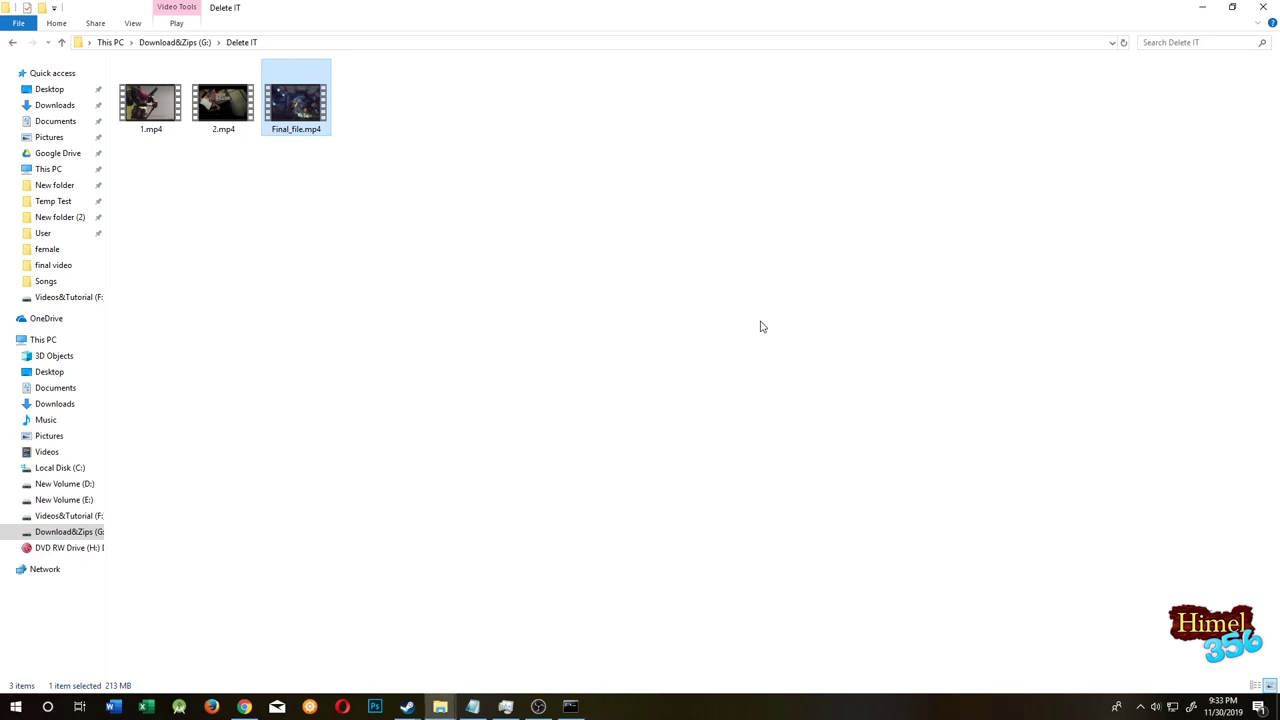